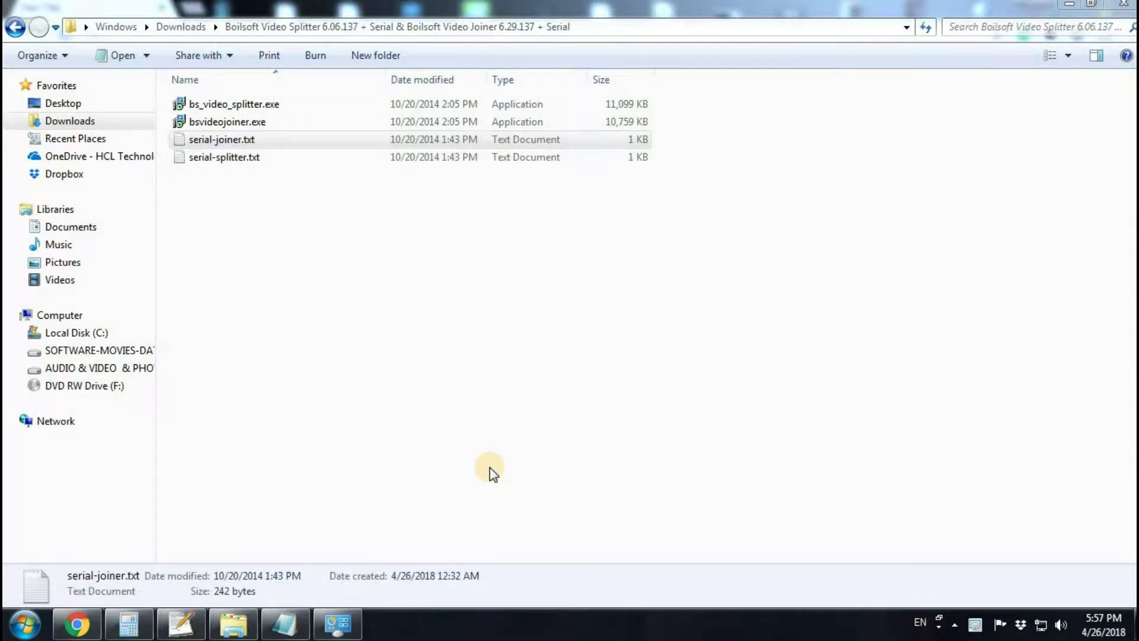
Look over the video splitter and joiner installers and their serial text files in the downloaded folder.
click(248, 104)
click(247, 120)
click(231, 106)
click(234, 121)
click(234, 105)
click(237, 121)
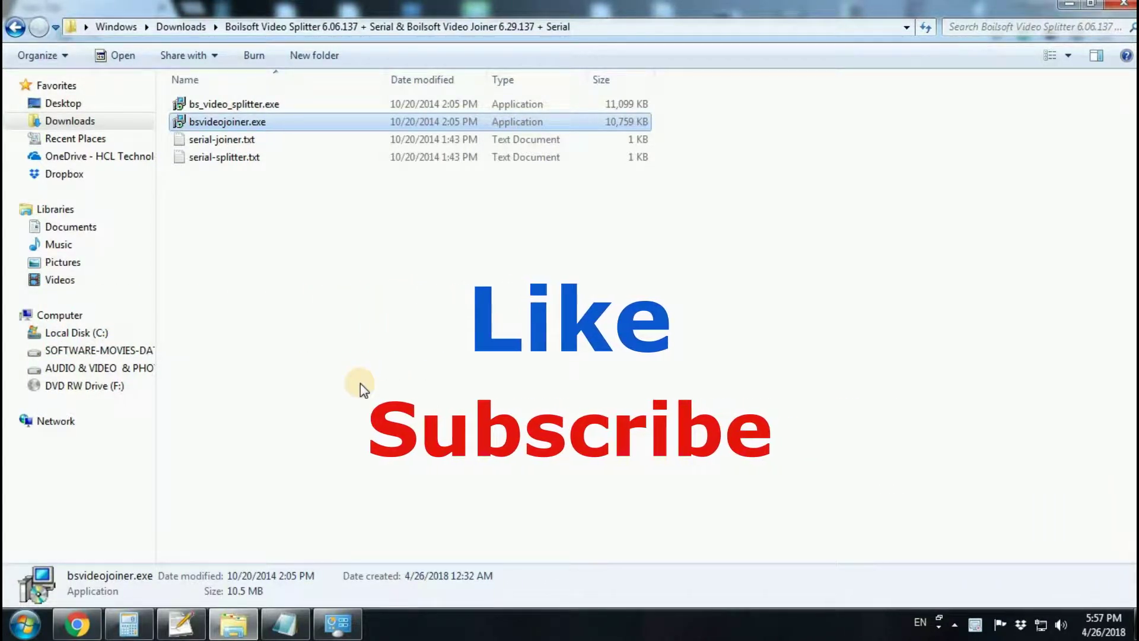
drag(225, 190, 250, 242)
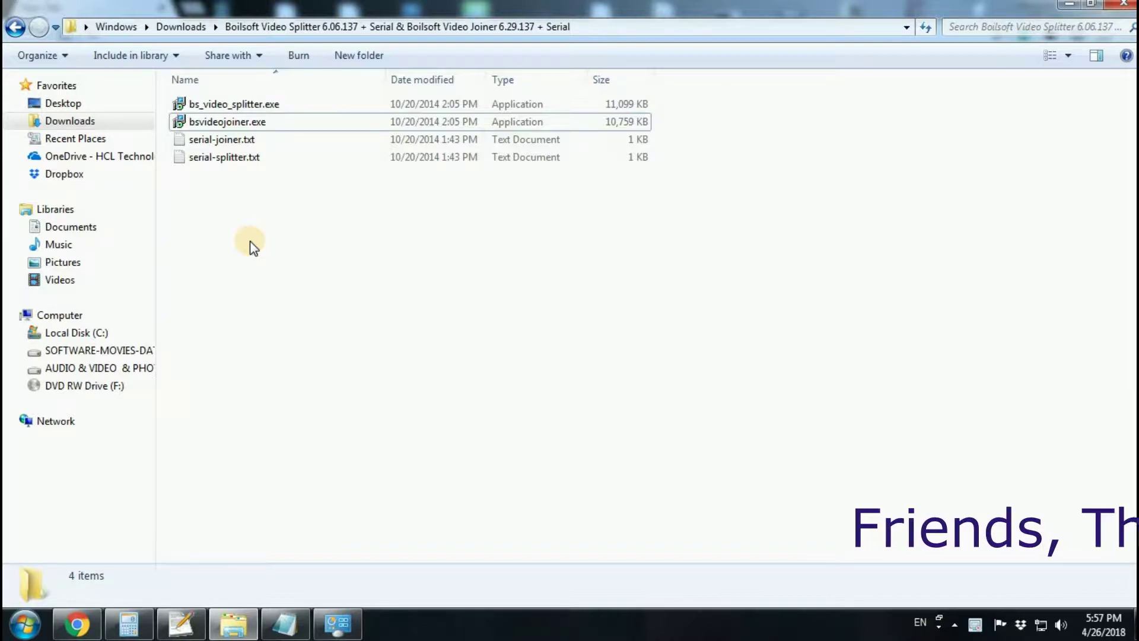
click(223, 125)
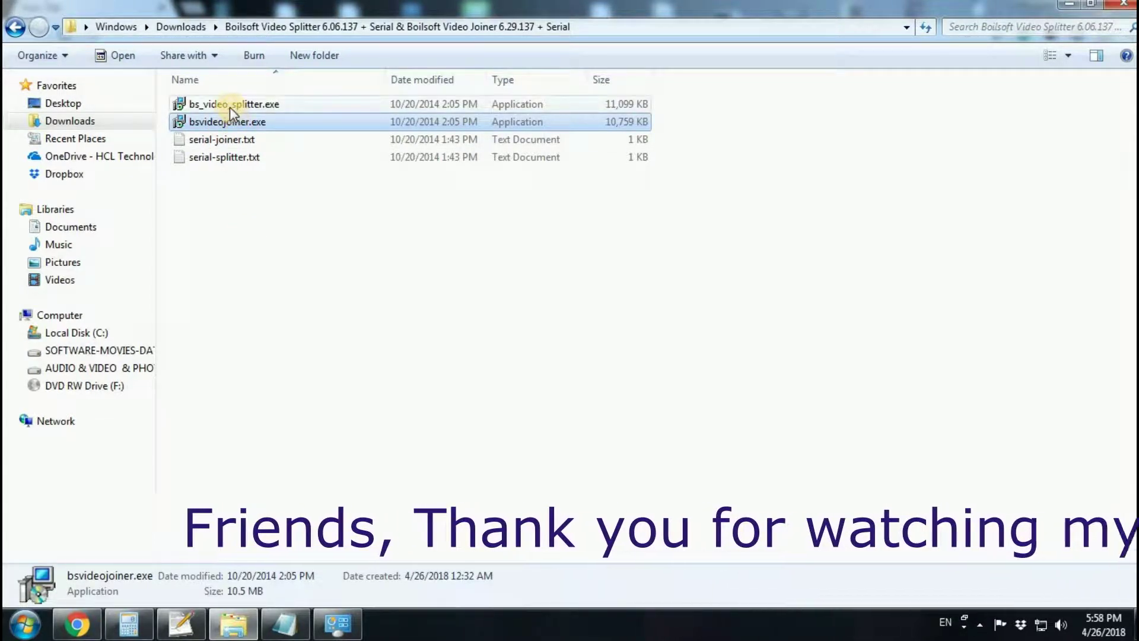
click(229, 107)
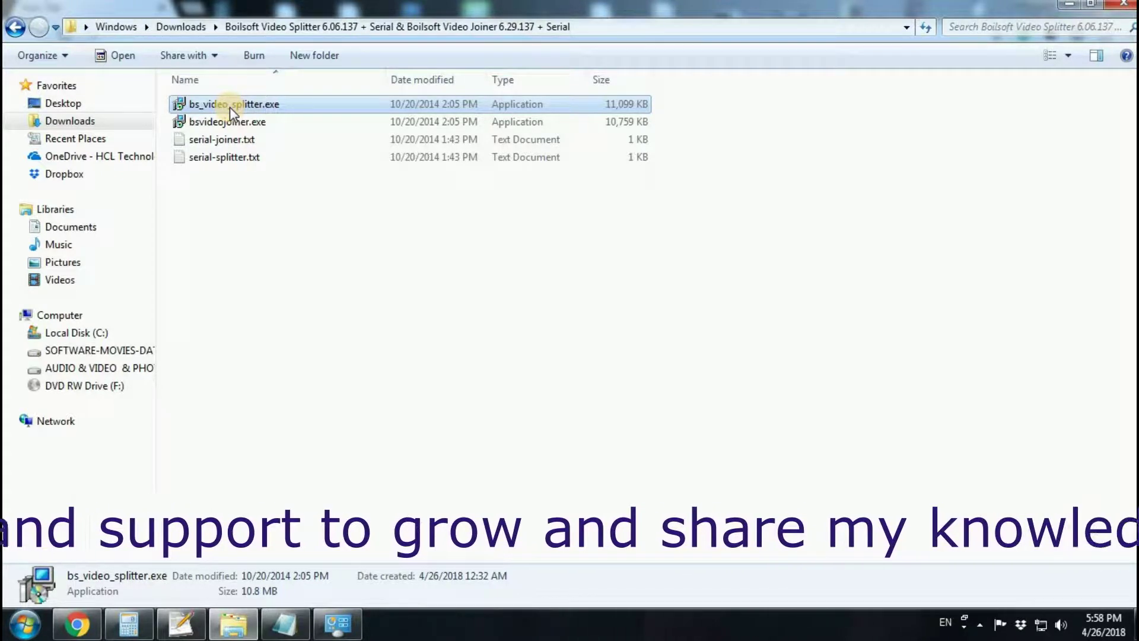
click(274, 232)
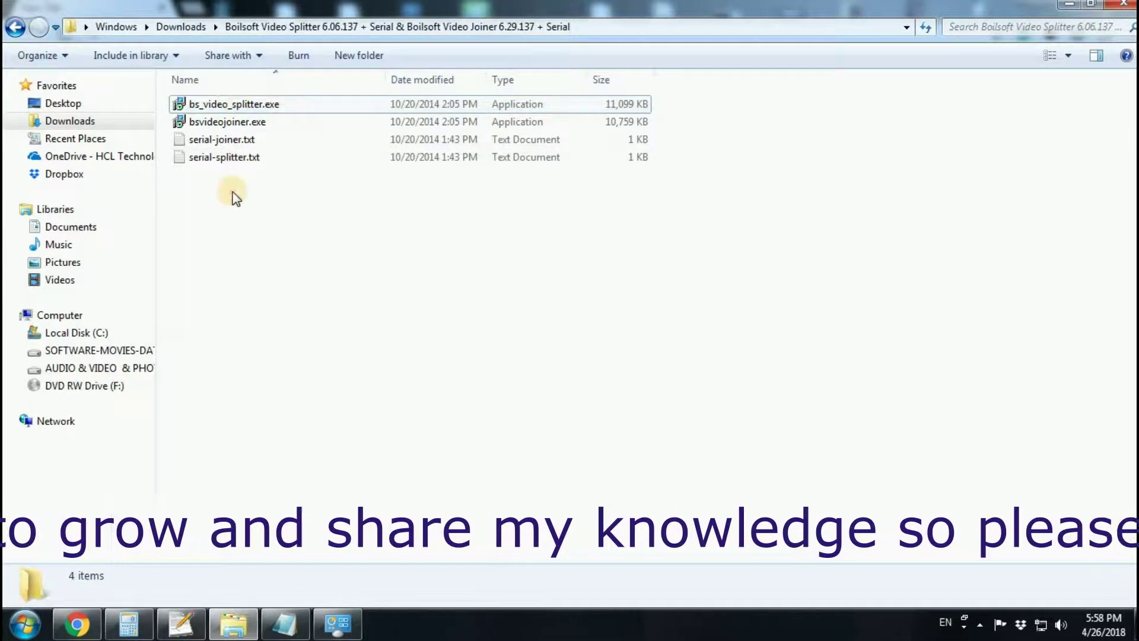
drag(232, 120, 231, 96)
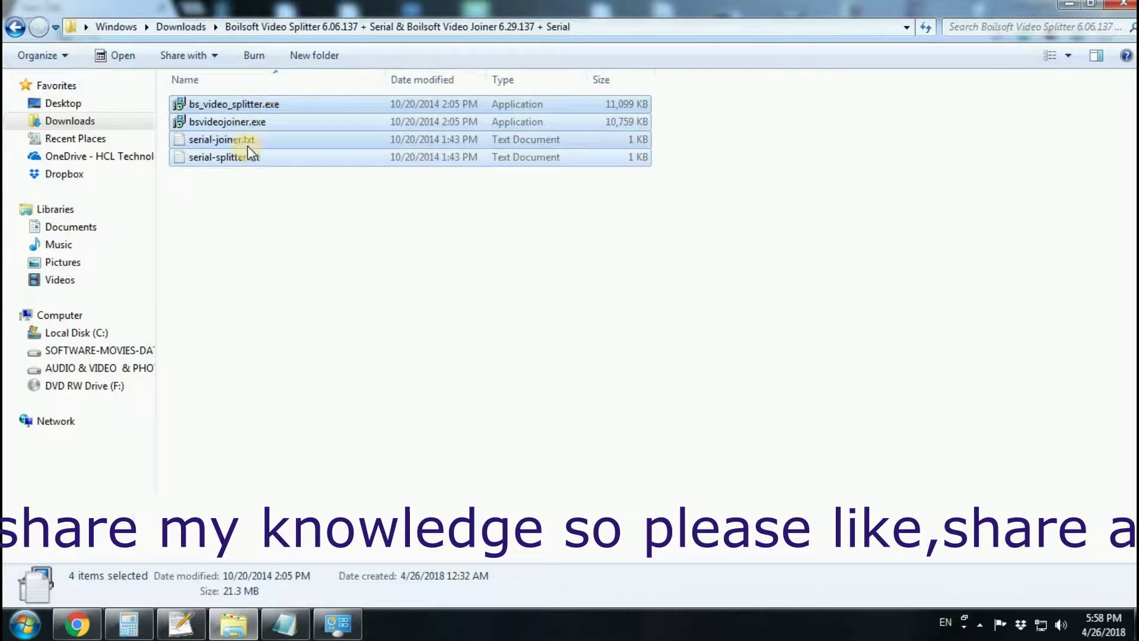
click(240, 235)
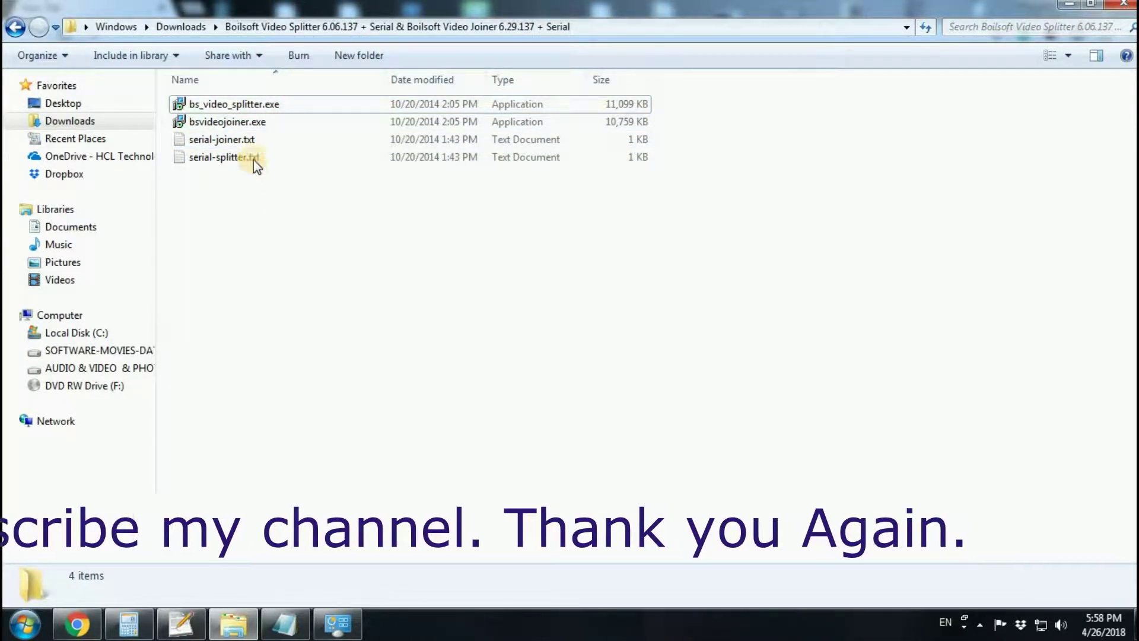
click(245, 140)
click(241, 155)
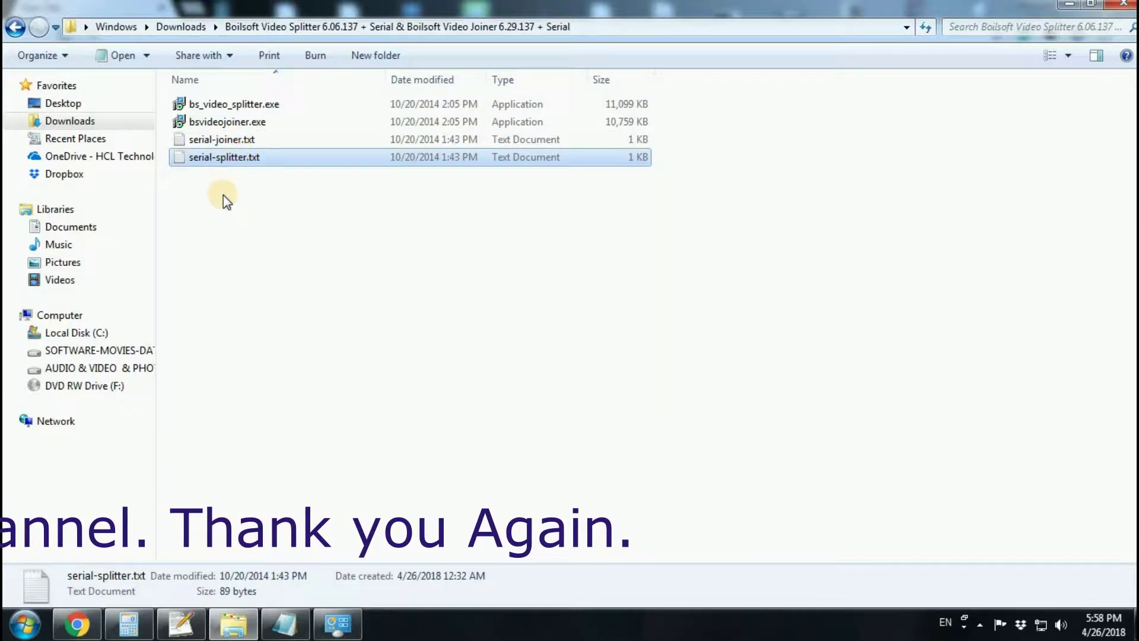
click(226, 229)
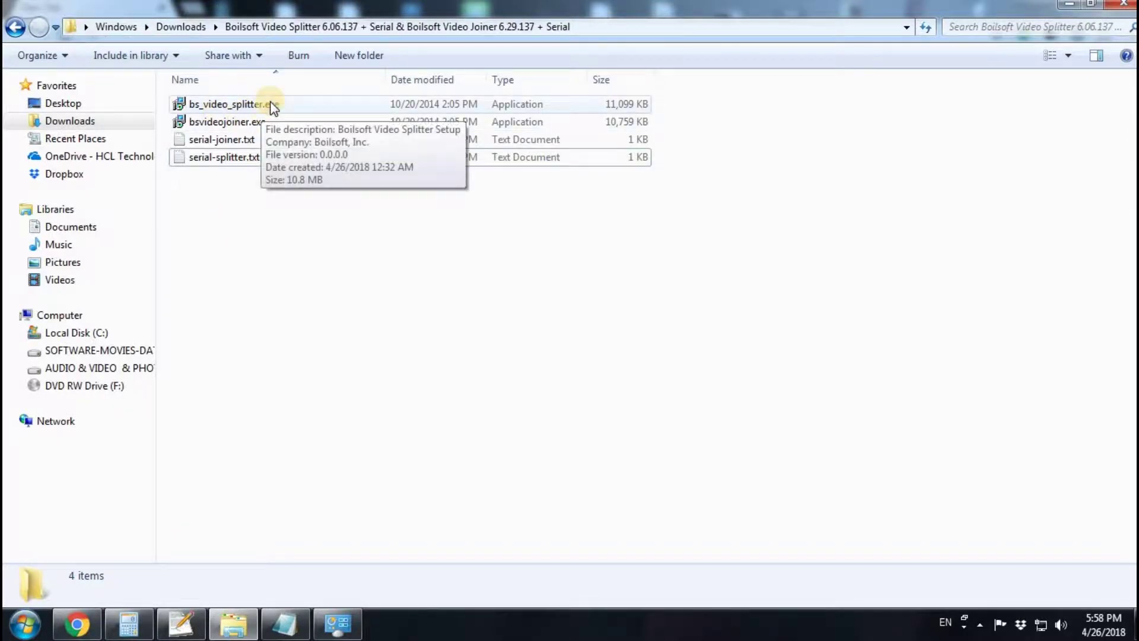
Run bs_video_splitter.exe, accept the license agreement and keep the default destination and Start Menu folders.
double_click(232, 103)
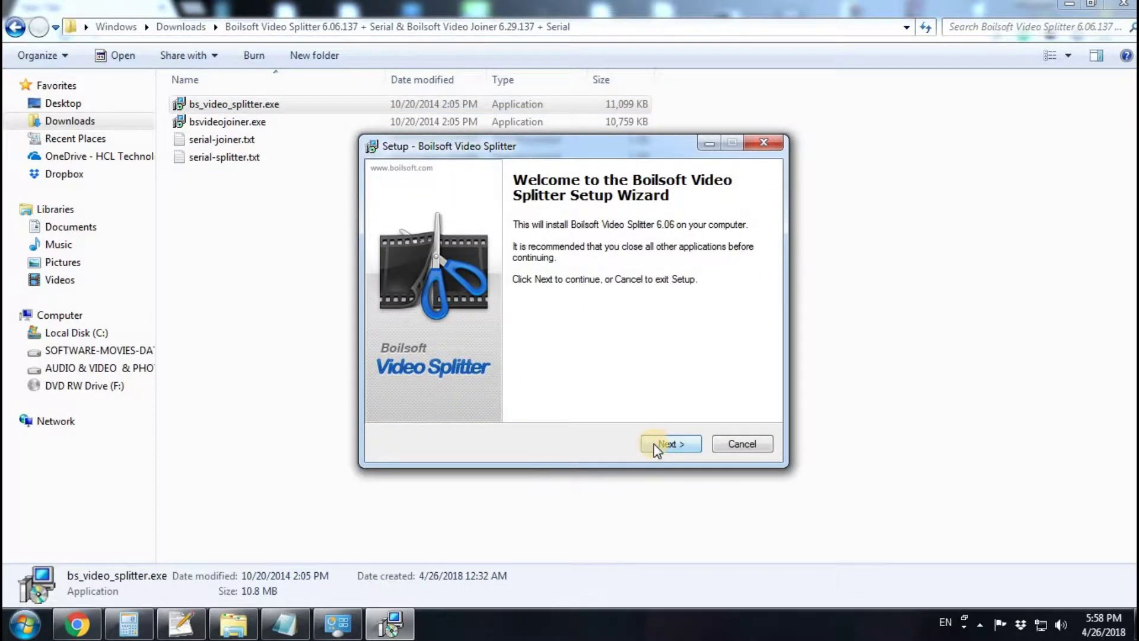
click(660, 446)
click(420, 392)
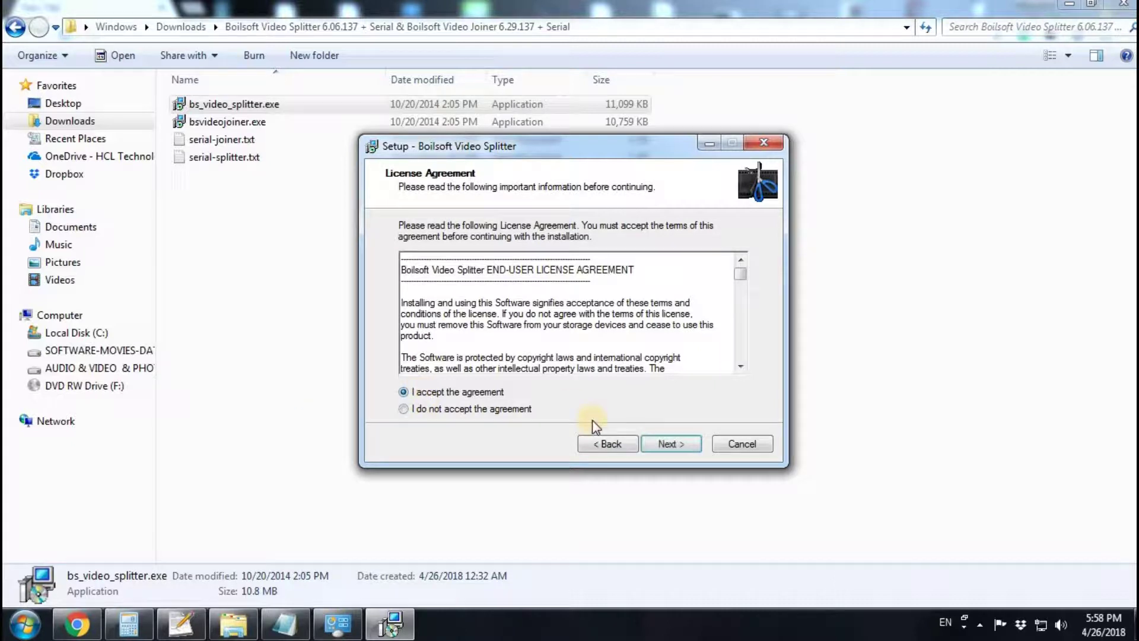
click(678, 445)
click(676, 445)
click(676, 444)
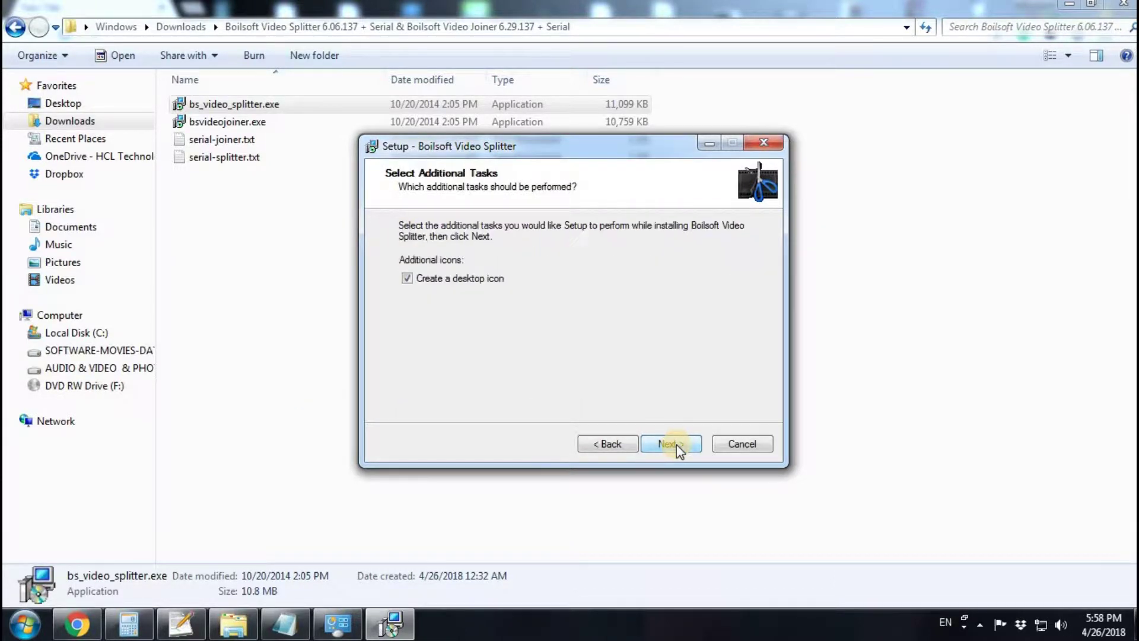
Install Boilsoft Video Splitter without a desktop icon and launch it on finishing the setup.
click(407, 280)
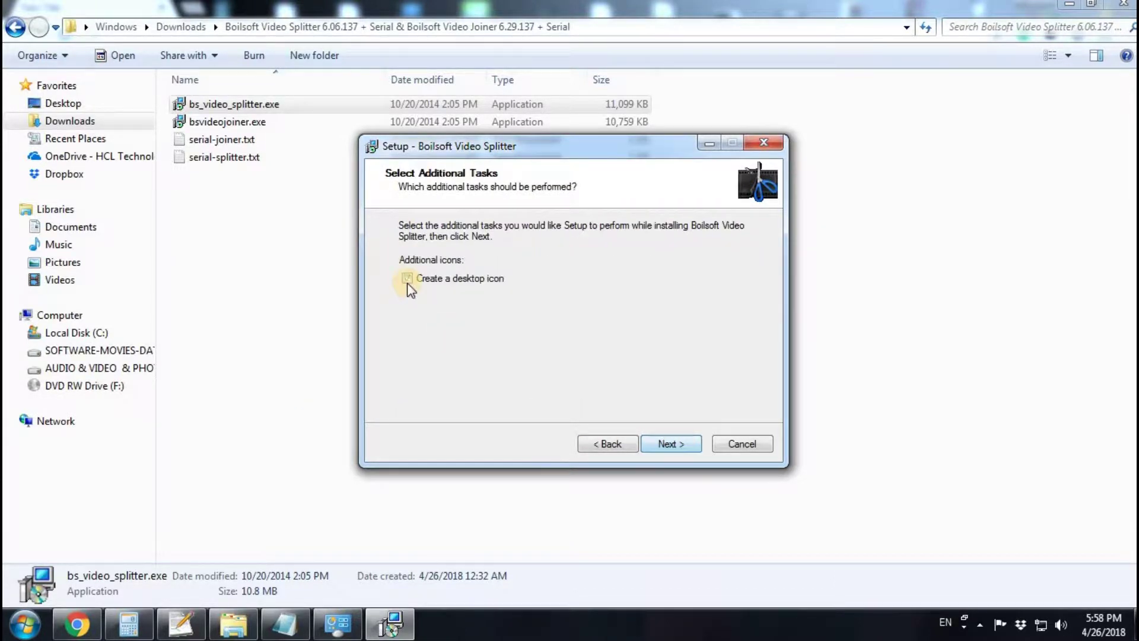
click(682, 445)
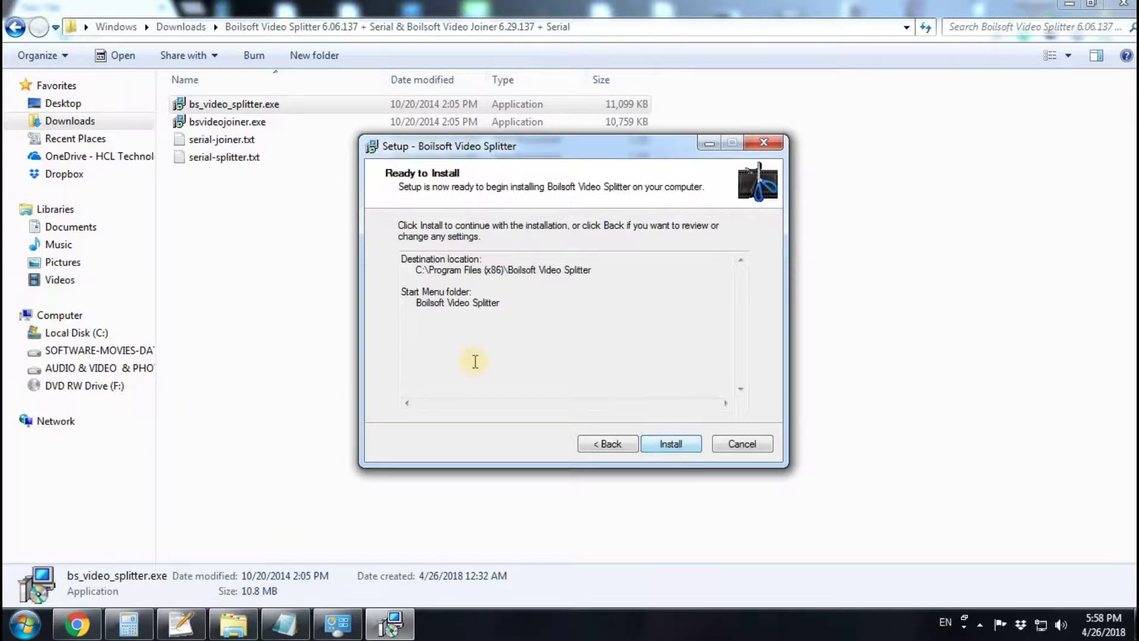
click(682, 443)
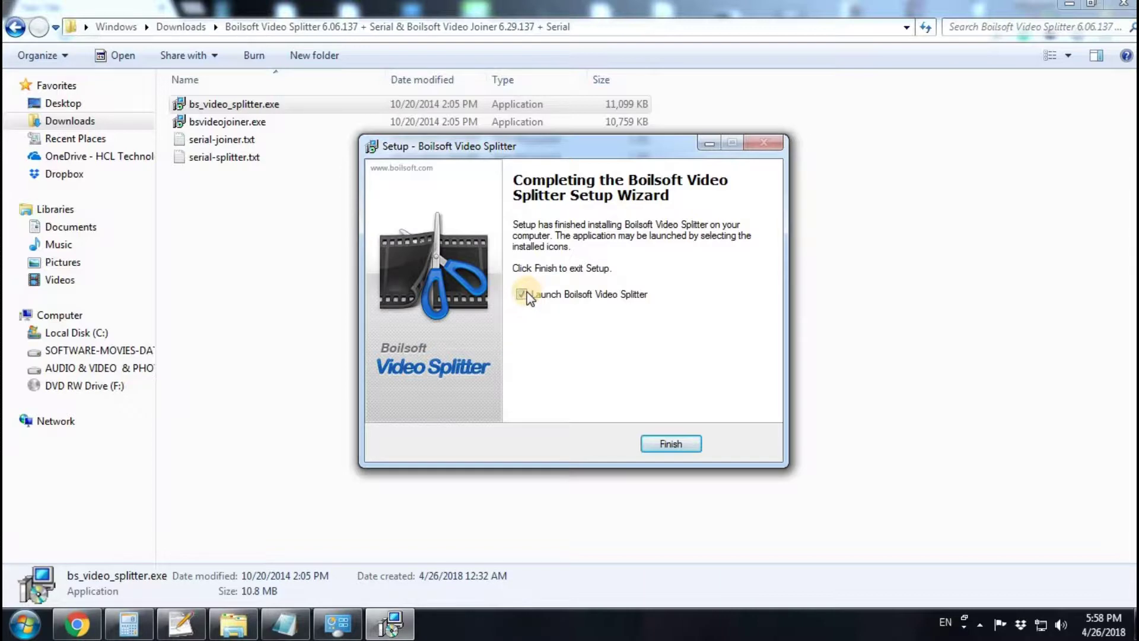
click(682, 448)
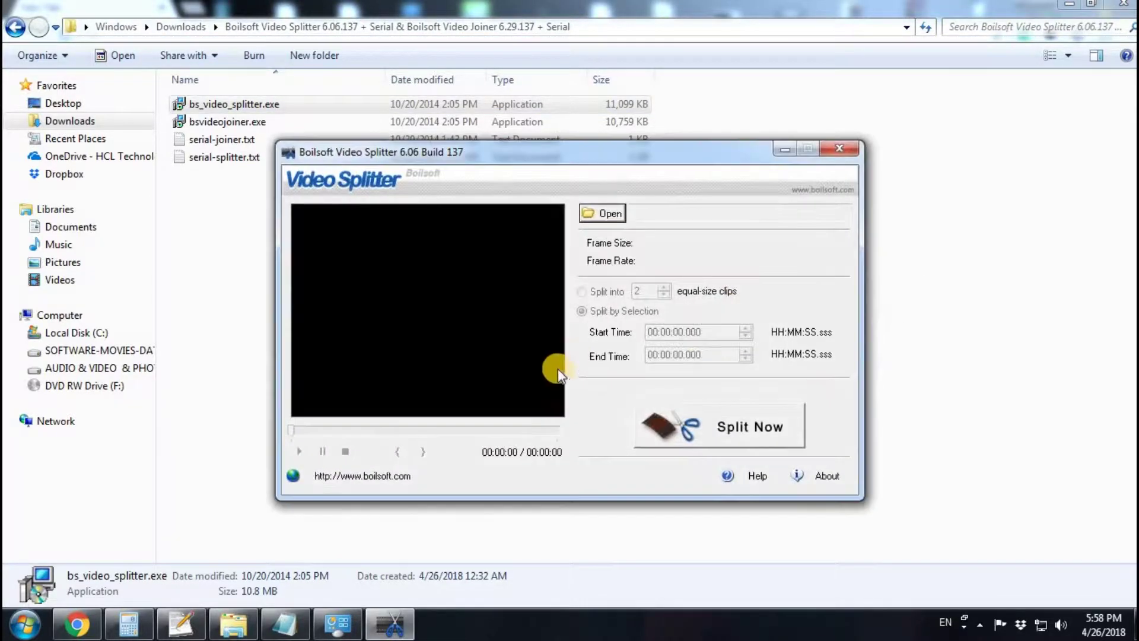
drag(519, 148, 598, 181)
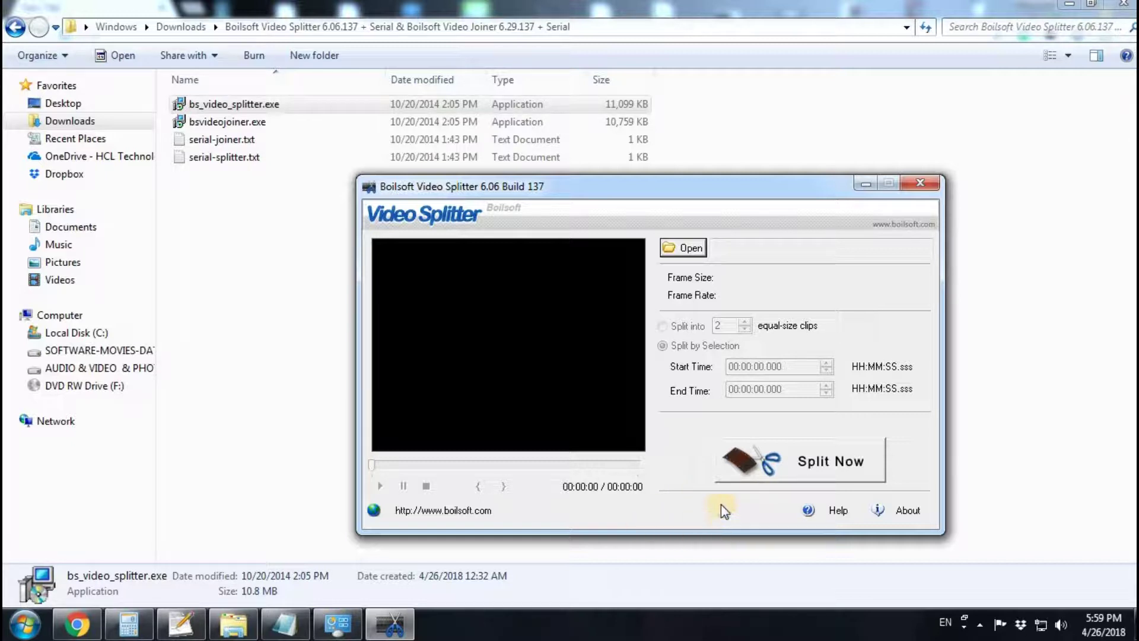
View the registration name and code in serial-splitter.txt and return to Boilsoft Video Splitter.
double_click(226, 139)
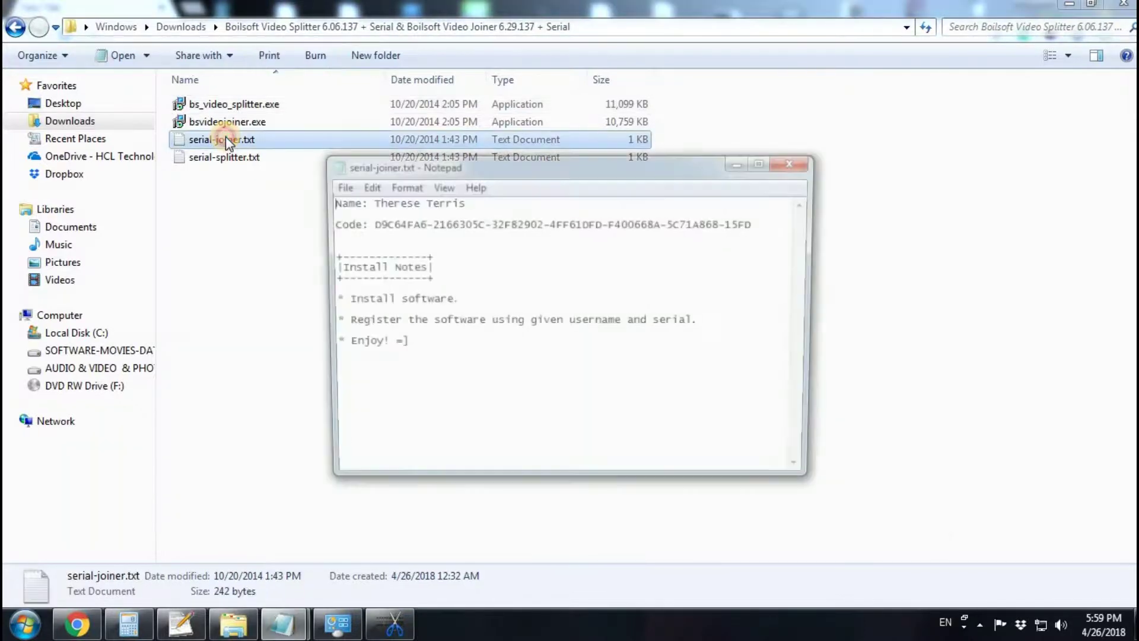
click(797, 160)
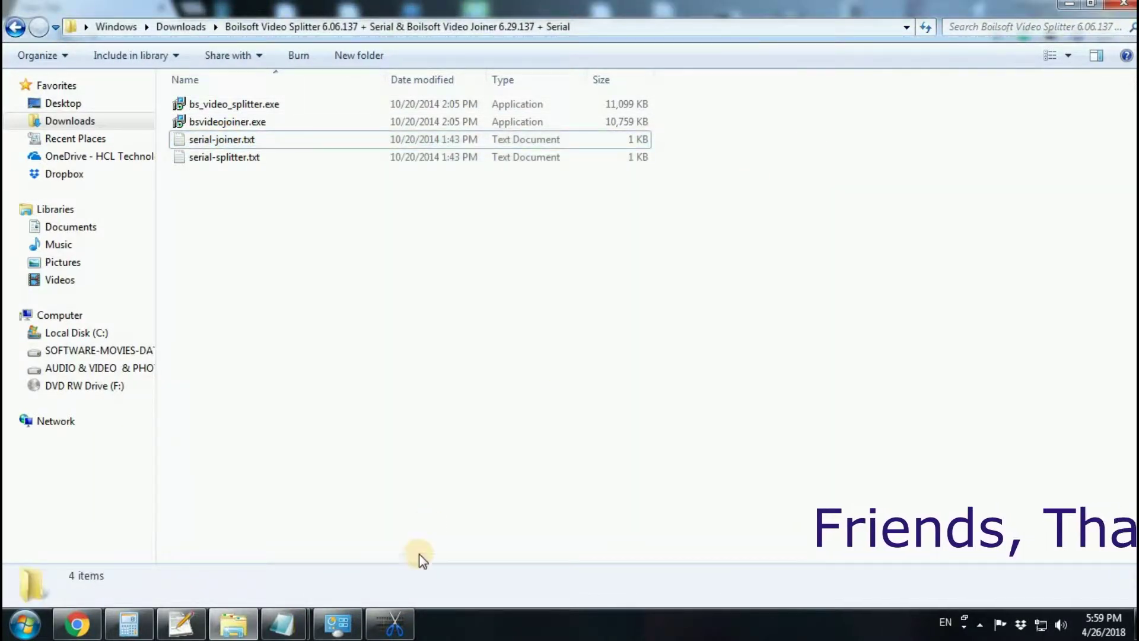
click(391, 623)
double_click(226, 157)
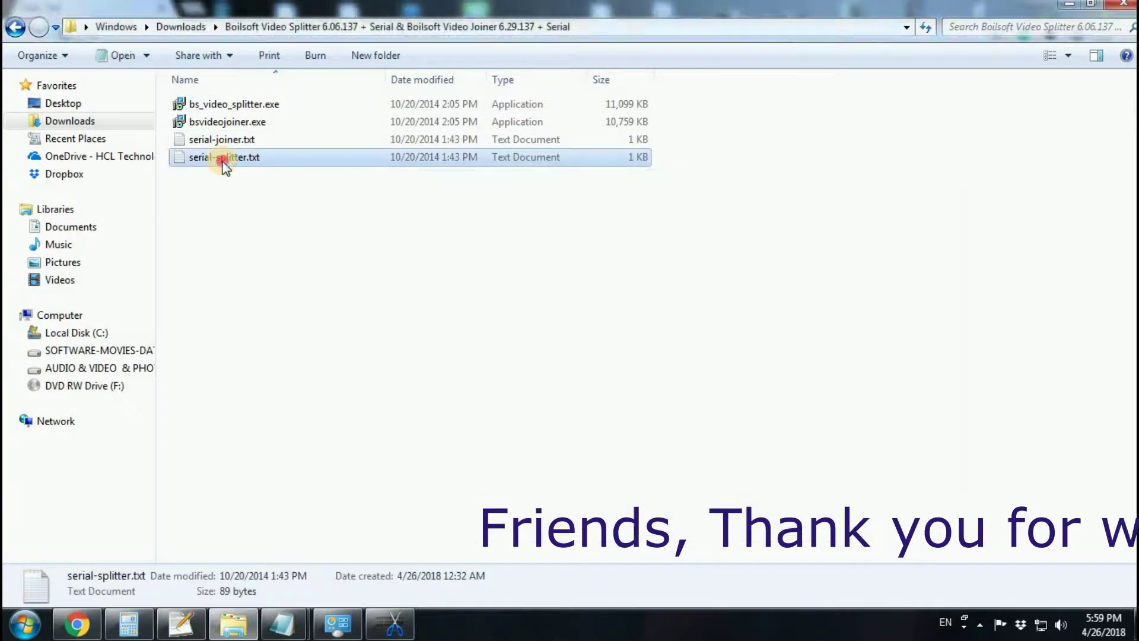
drag(463, 202, 367, 201)
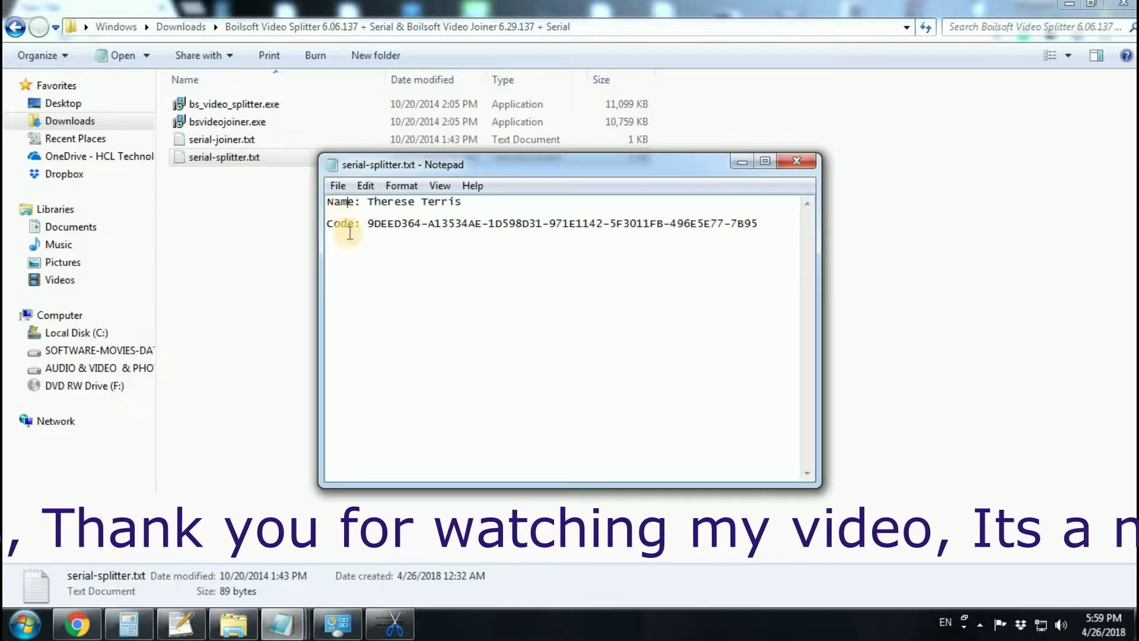
drag(367, 202, 464, 205)
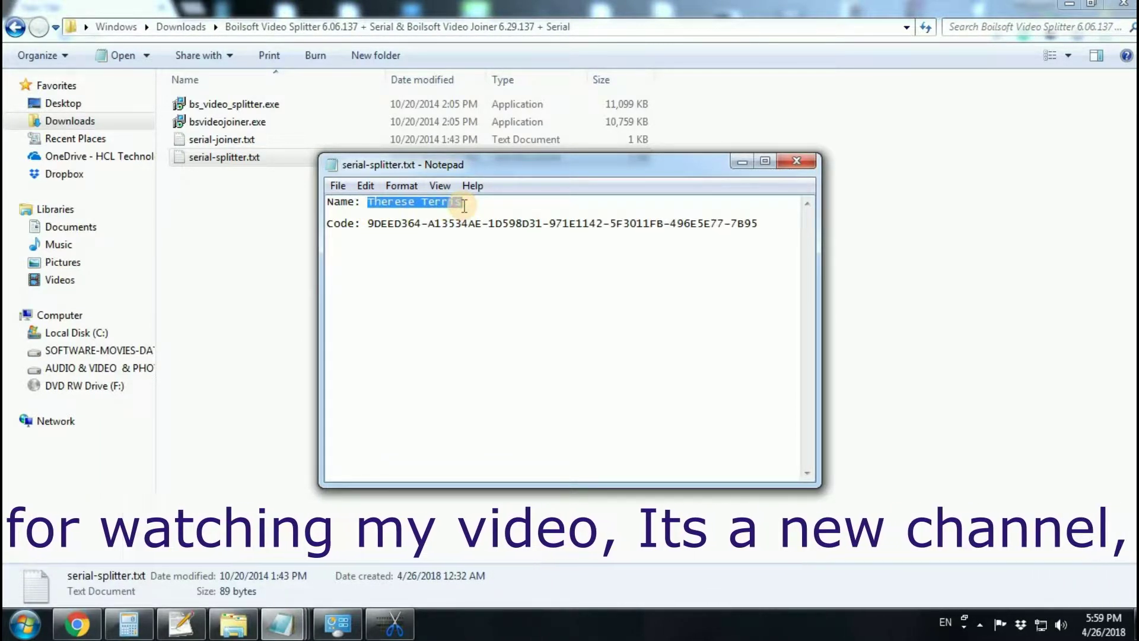
drag(368, 223, 756, 225)
click(405, 627)
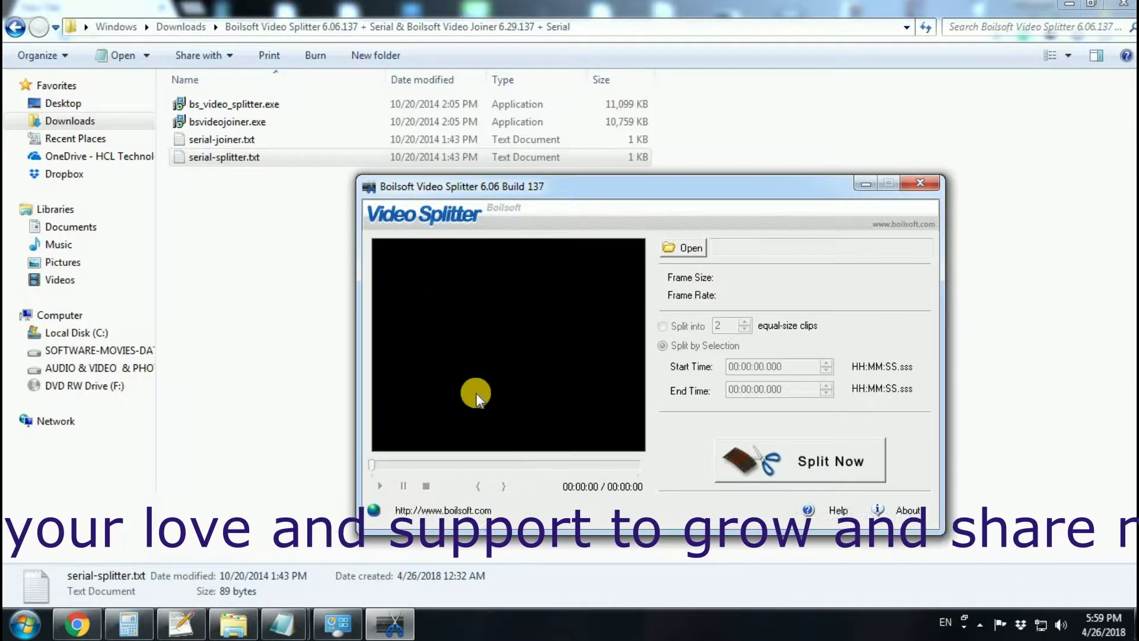
Open Wildlife.wmv from the videos folder on drive D: in the splitter.
click(685, 249)
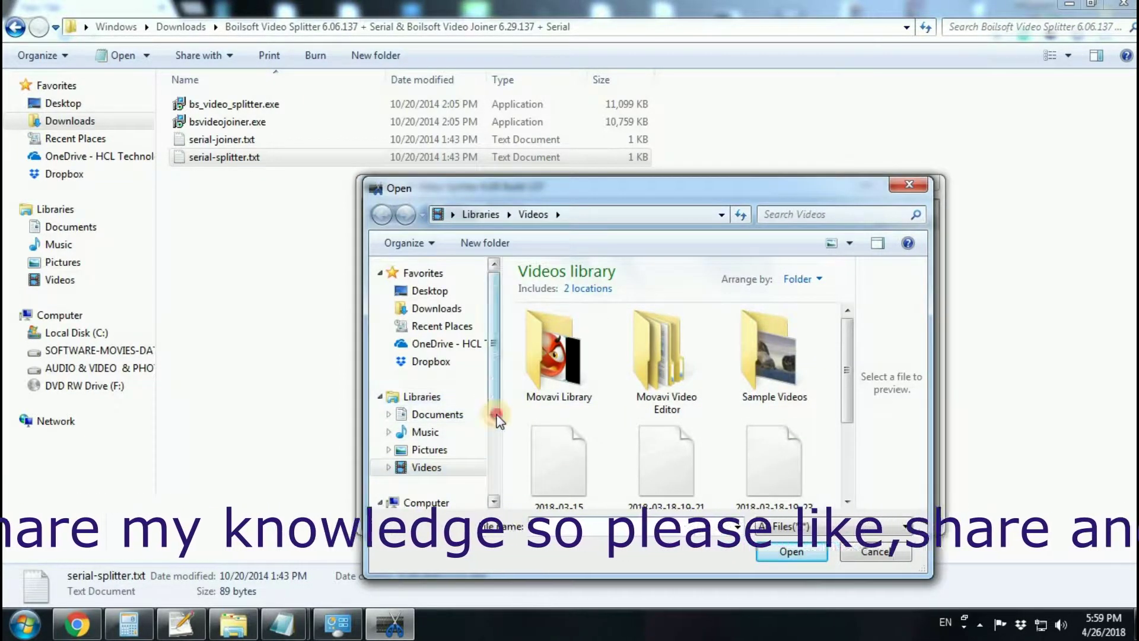
scroll(483, 415, down, 2)
click(440, 424)
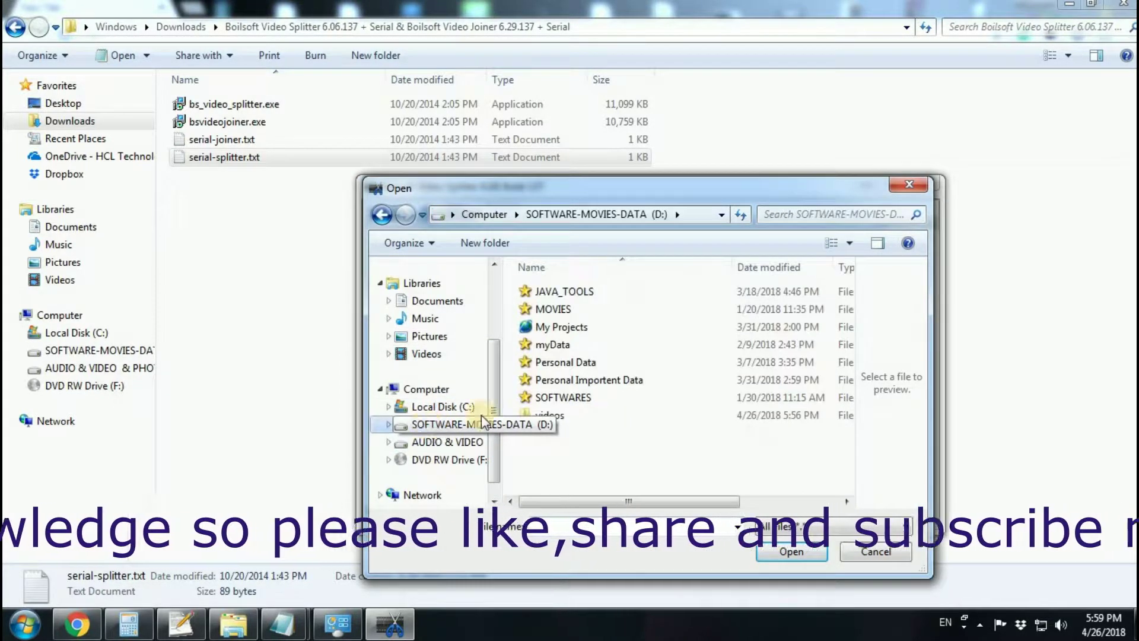
click(546, 420)
double_click(545, 420)
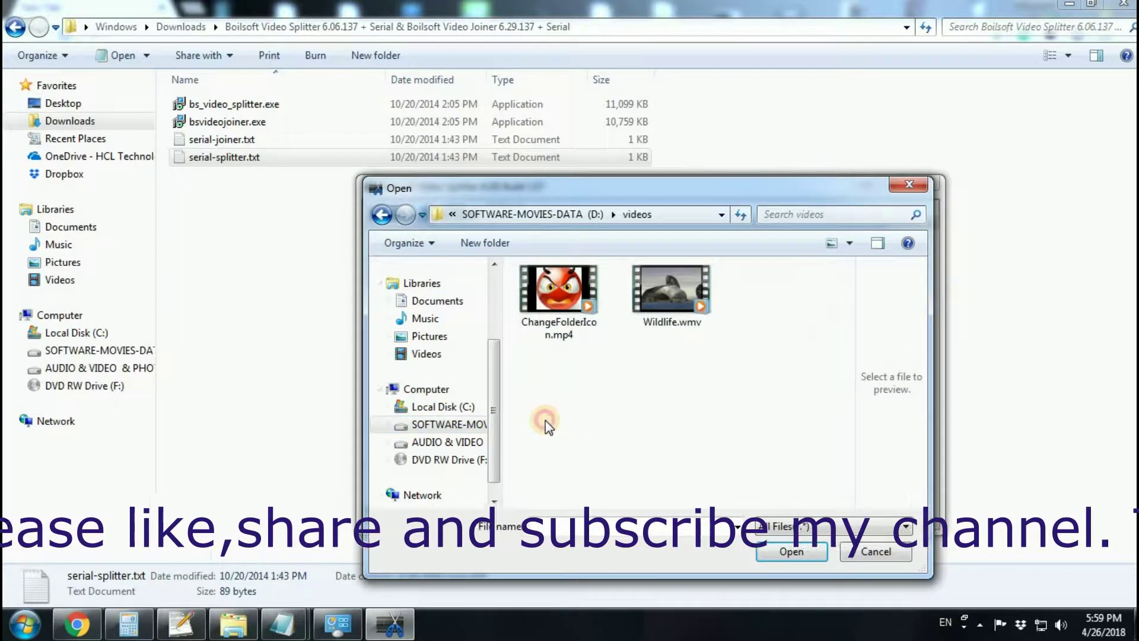
click(668, 303)
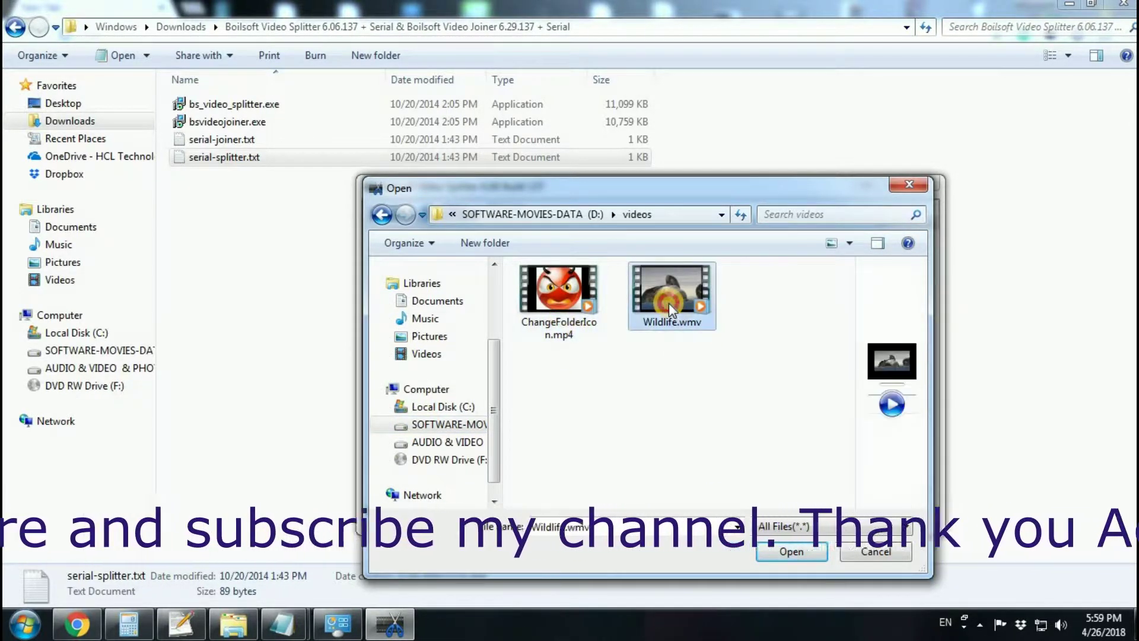
click(782, 552)
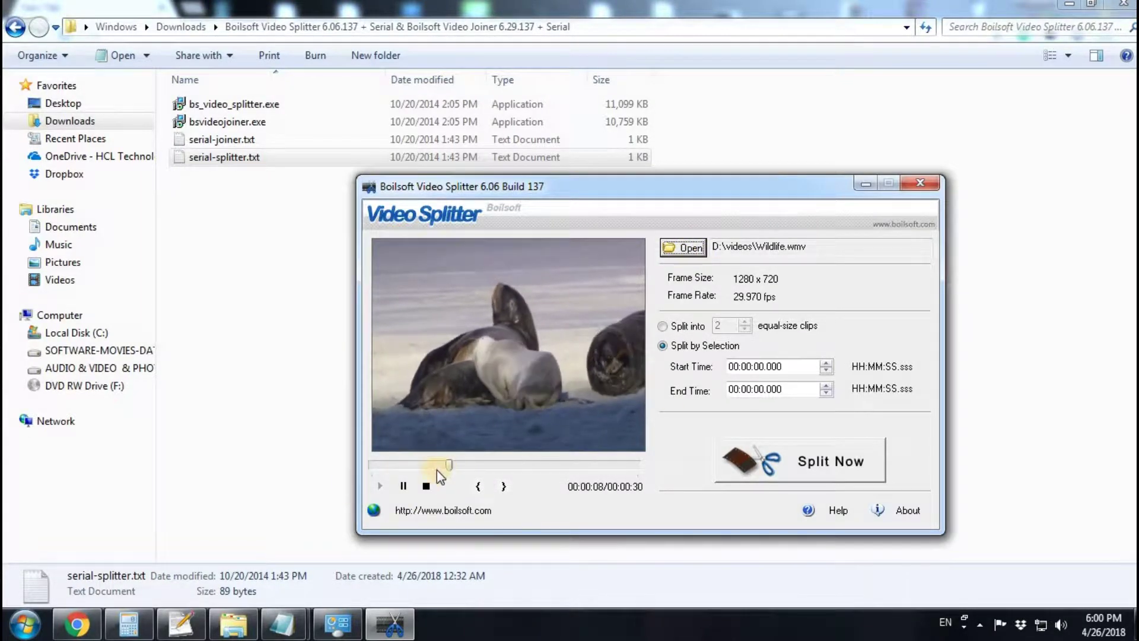
Use the Split by Selection mode and mark the selection's start time at 00:00:06.118.
click(662, 326)
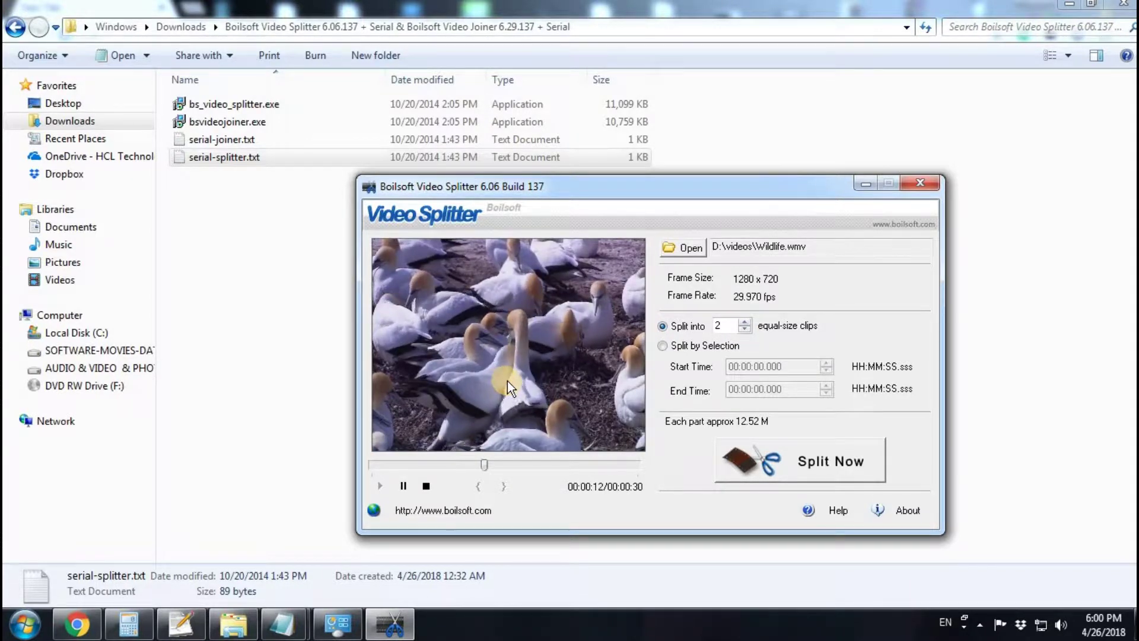
click(663, 345)
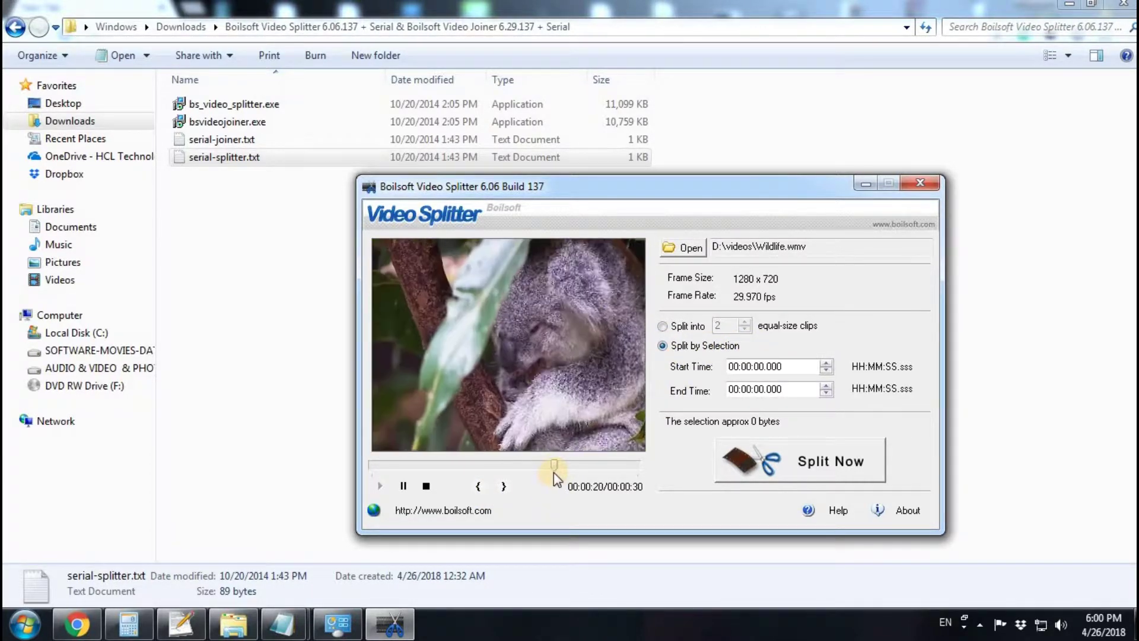
click(803, 366)
drag(582, 460, 421, 469)
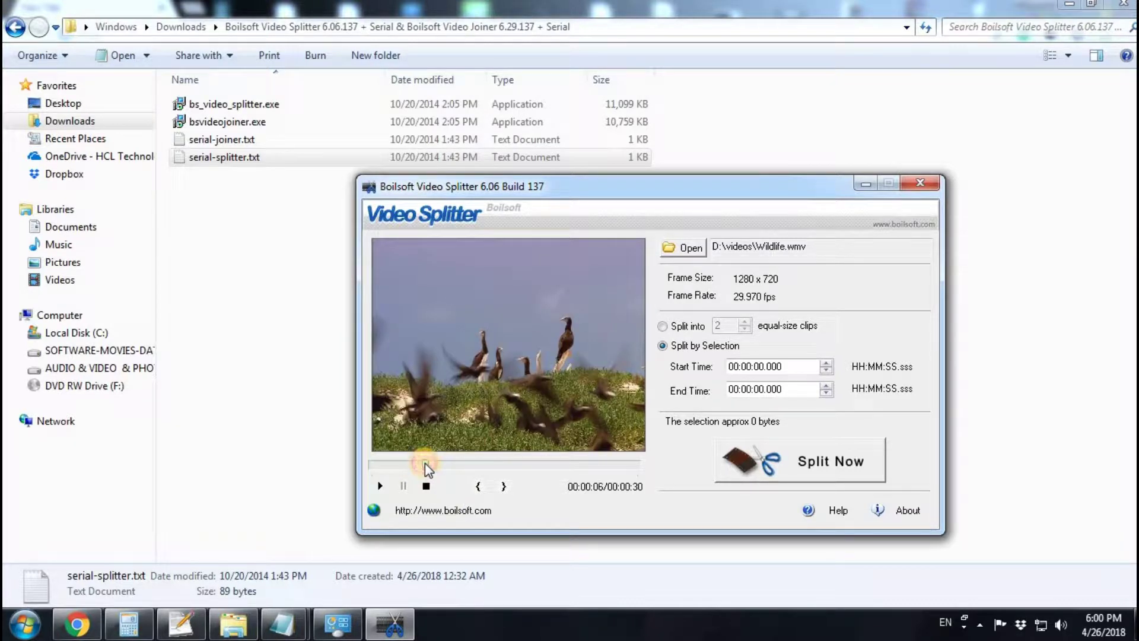
click(482, 489)
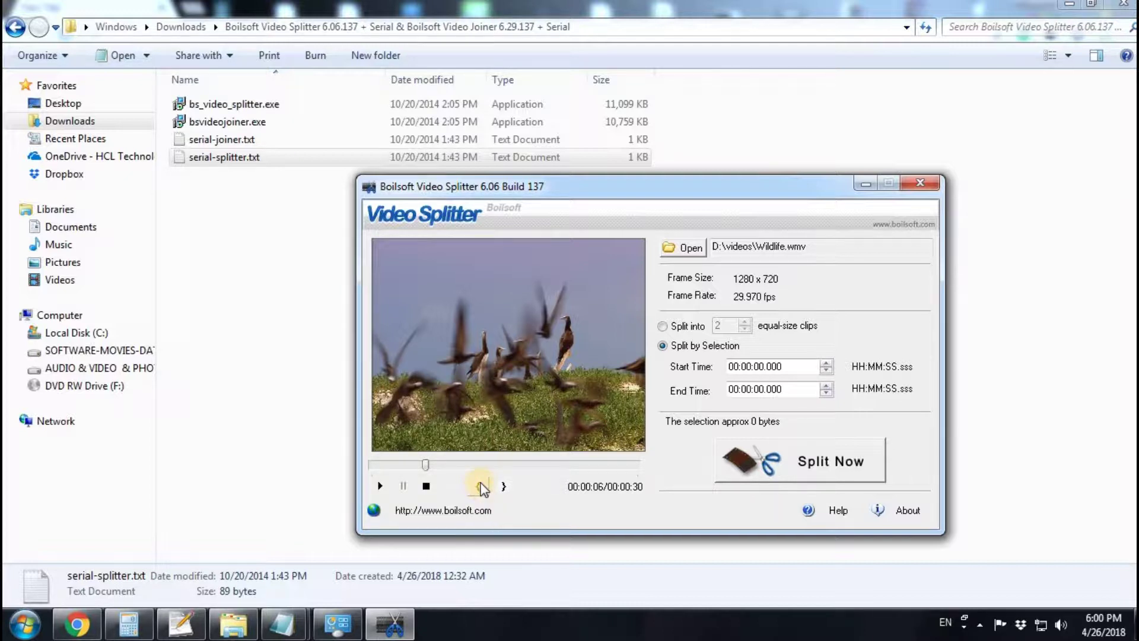
click(758, 367)
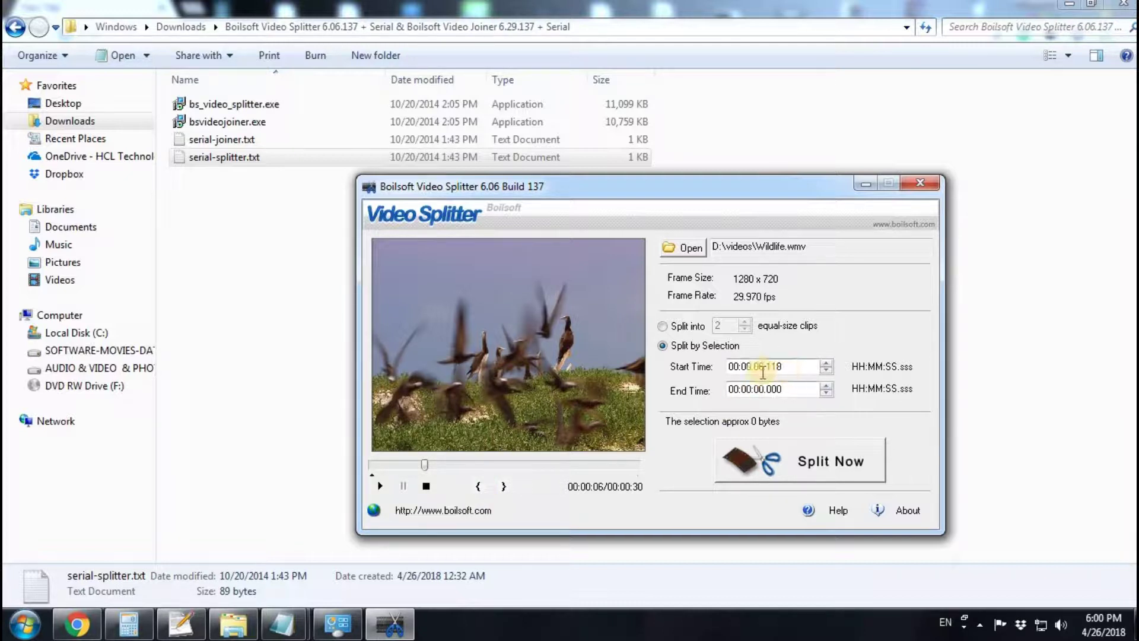
drag(787, 367, 759, 368)
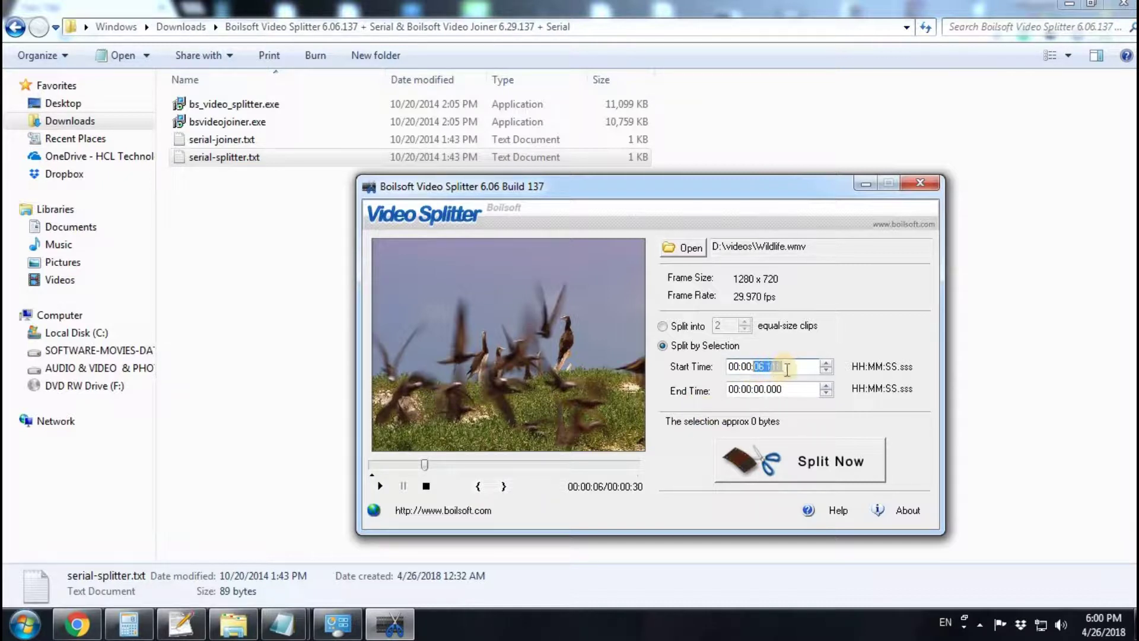
drag(754, 367, 790, 367)
Play on through the clip, pause, and mark the selection's end time at 00:00:18.040.
drag(427, 463, 476, 461)
click(380, 487)
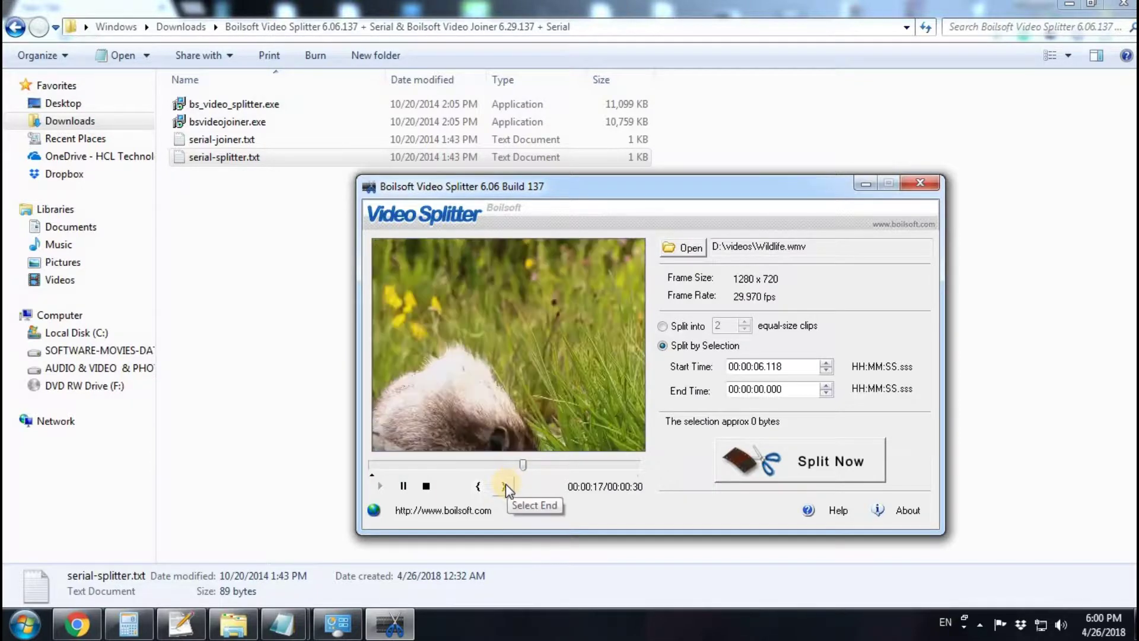
click(407, 485)
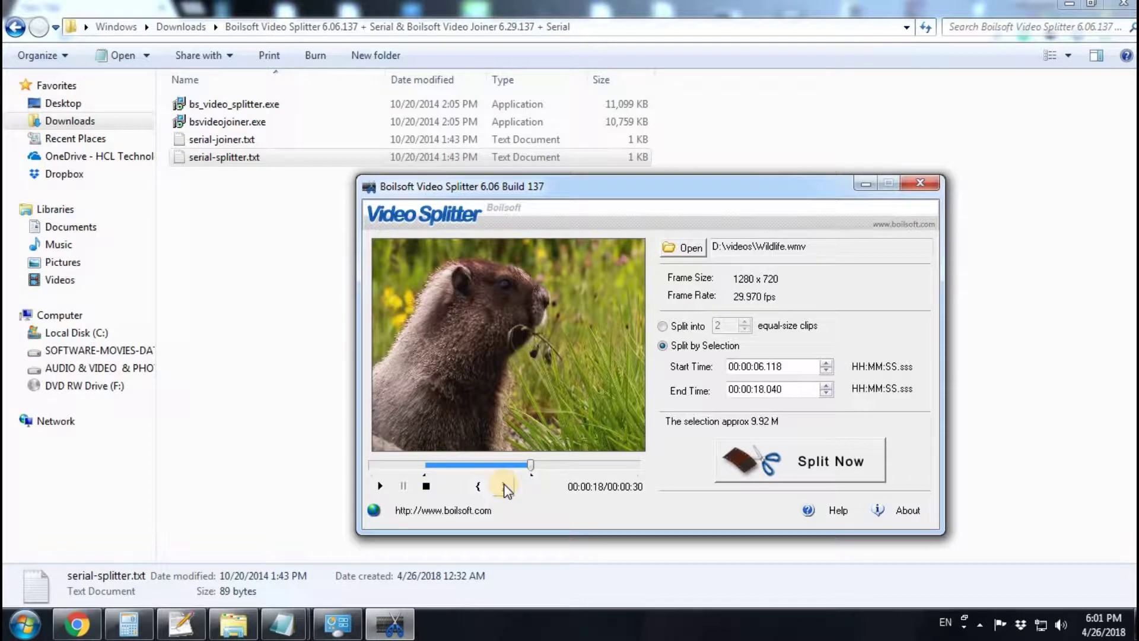
click(759, 365)
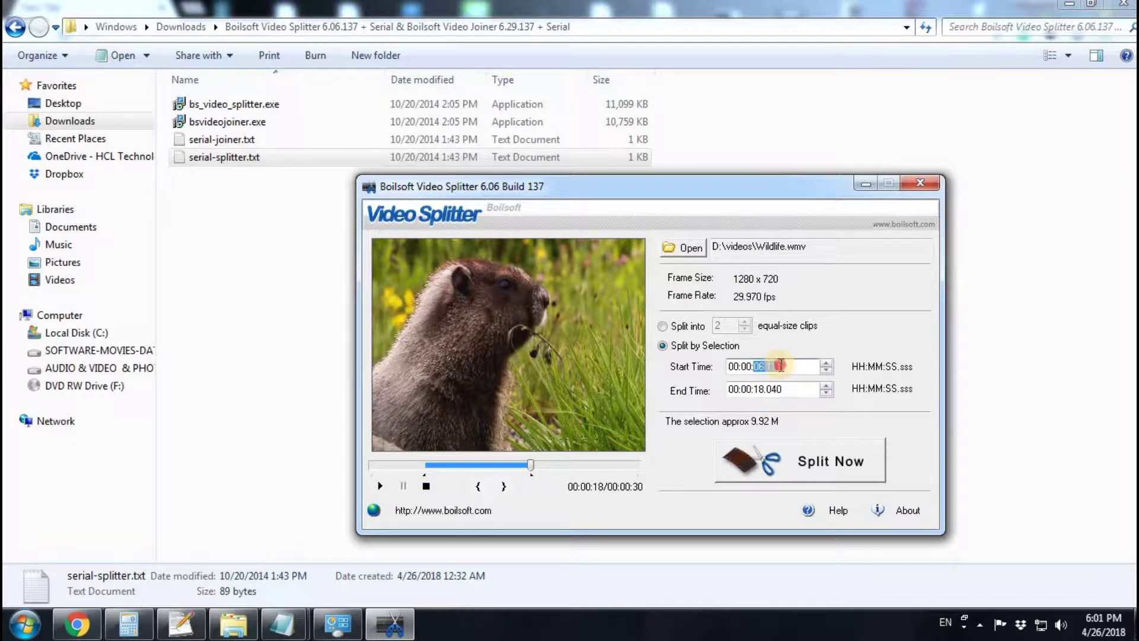
click(786, 389)
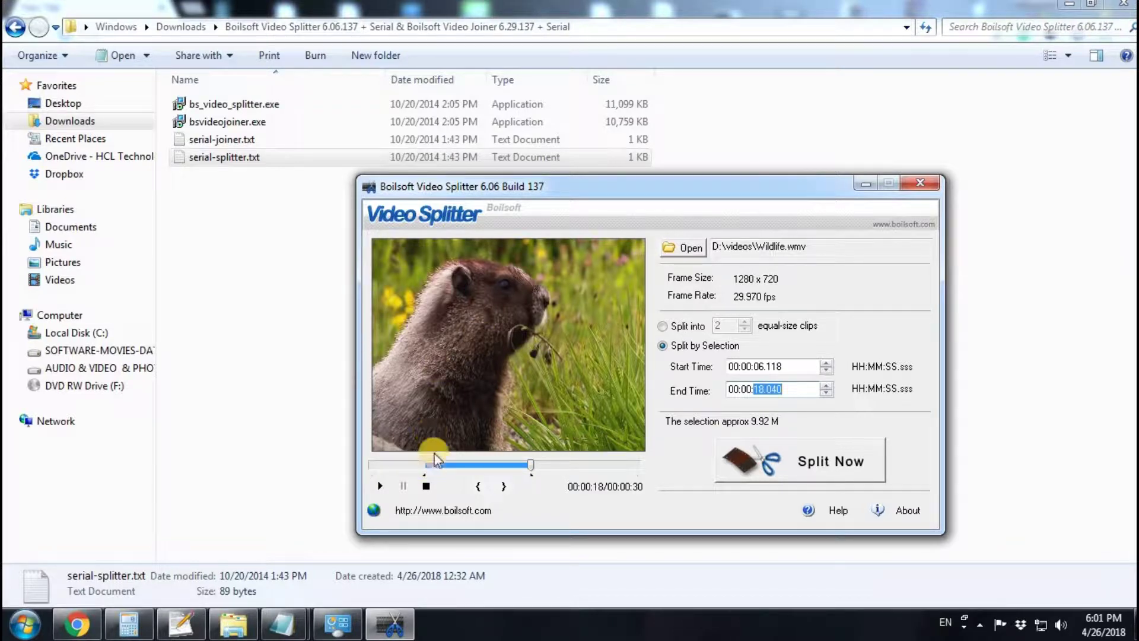
Split the selection with Direct Stream Cut and save it as Wildlife(00h00m06s-00h00m18s).wmv in the videos folder on drive D:.
click(825, 461)
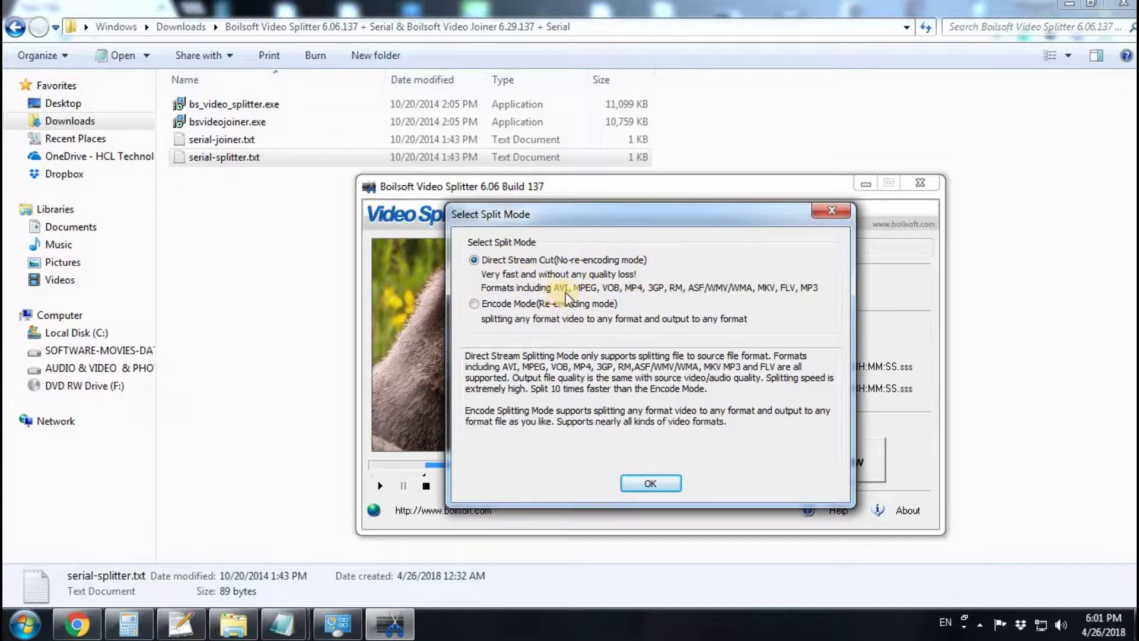
click(653, 484)
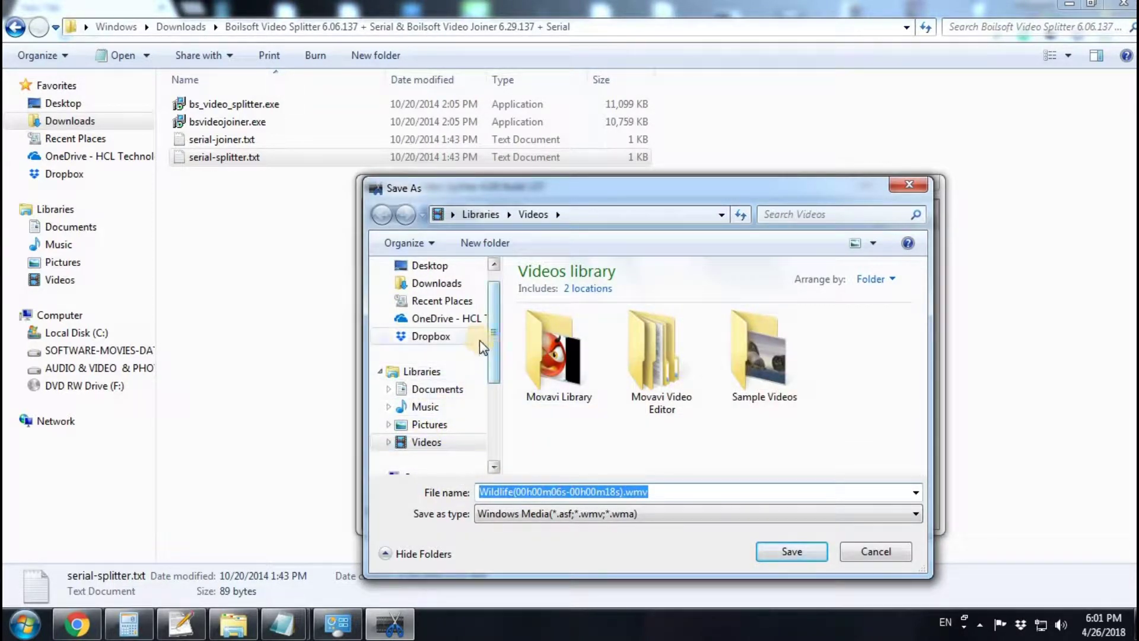
drag(494, 349, 494, 409)
click(420, 388)
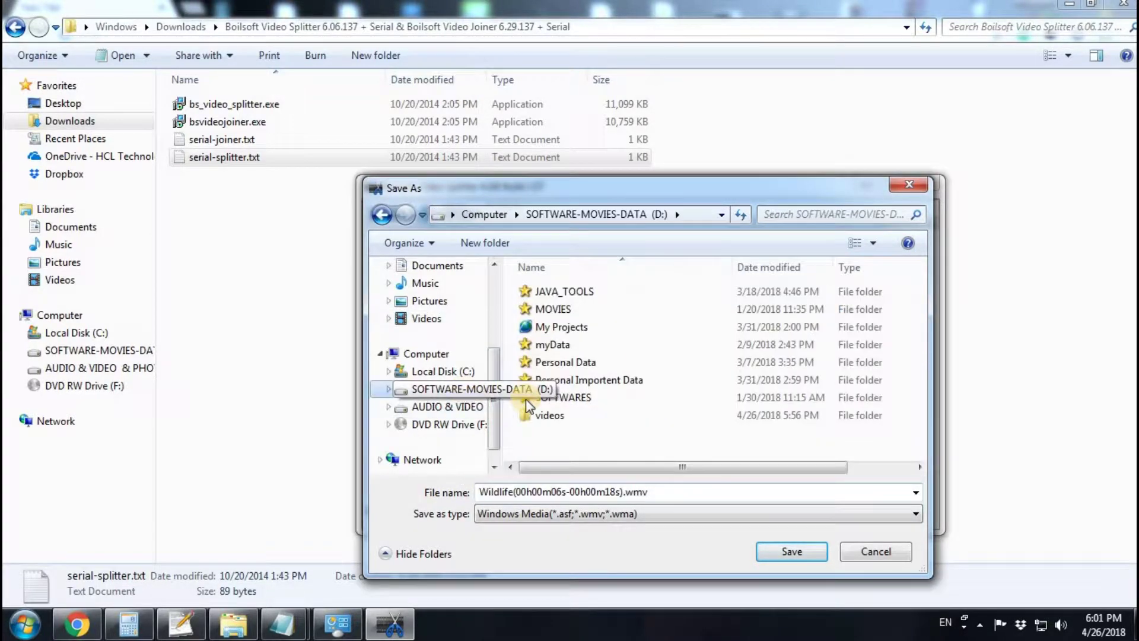
double_click(543, 414)
click(774, 548)
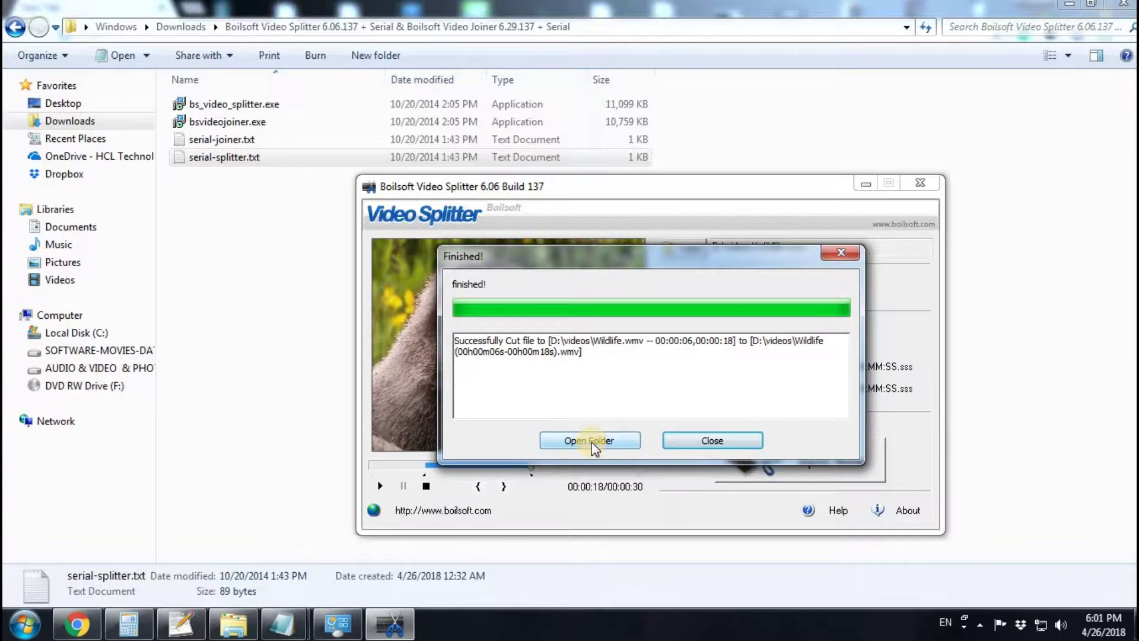
Open the output folder, play the cut Wildlife clip in Windows Media Player, and return to the installer folder.
click(592, 443)
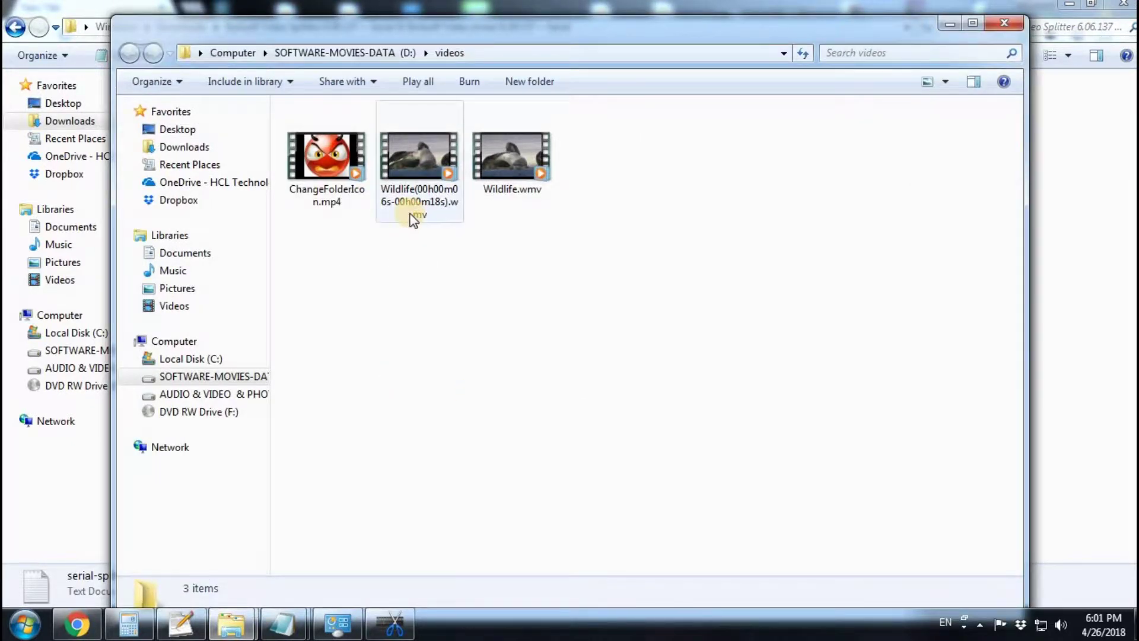
click(419, 173)
right_click(419, 173)
mouse_move(477, 259)
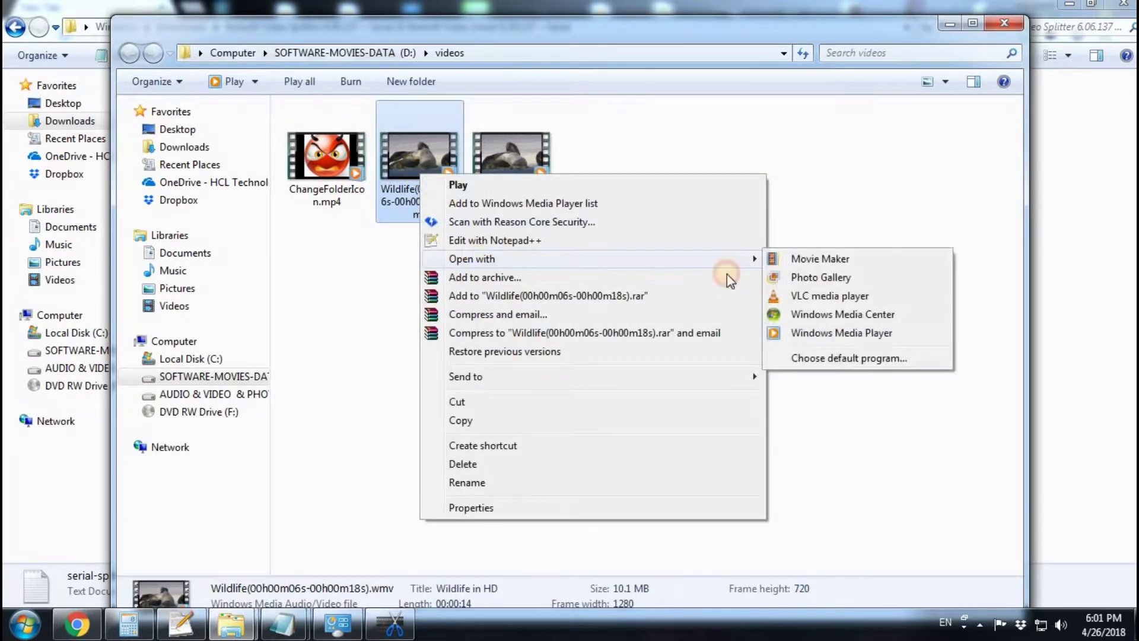
click(802, 333)
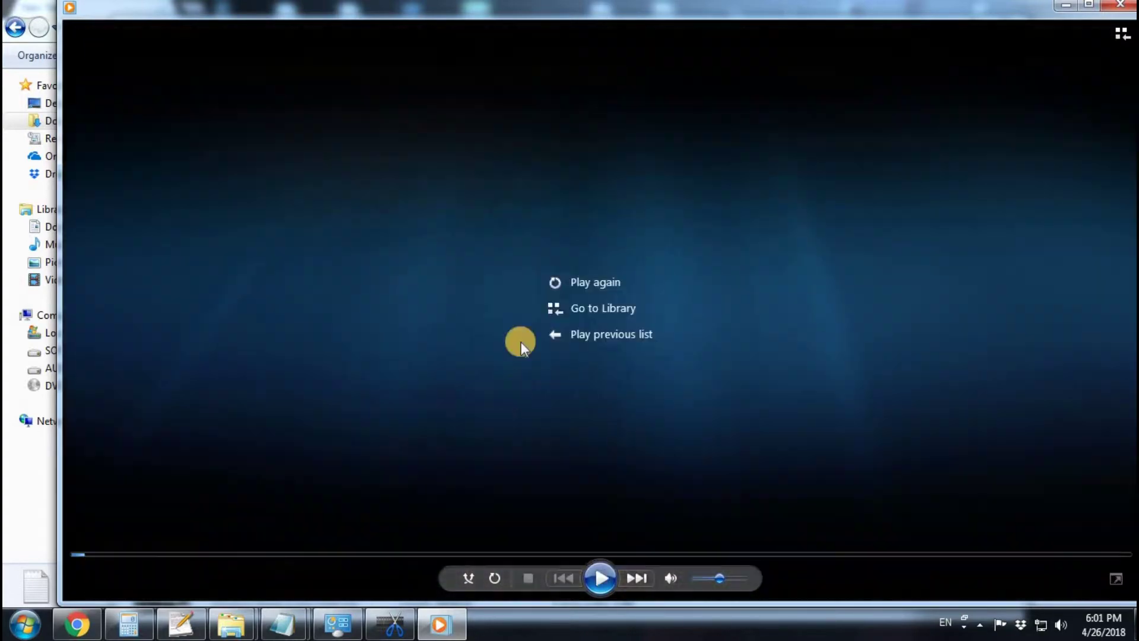
click(1120, 5)
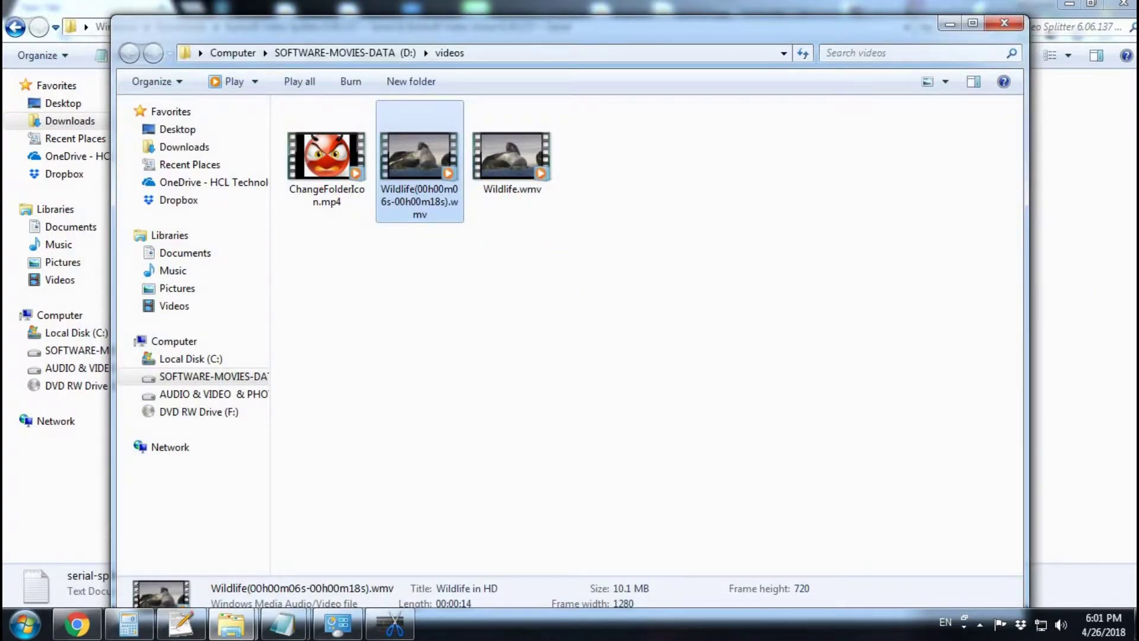
click(1065, 249)
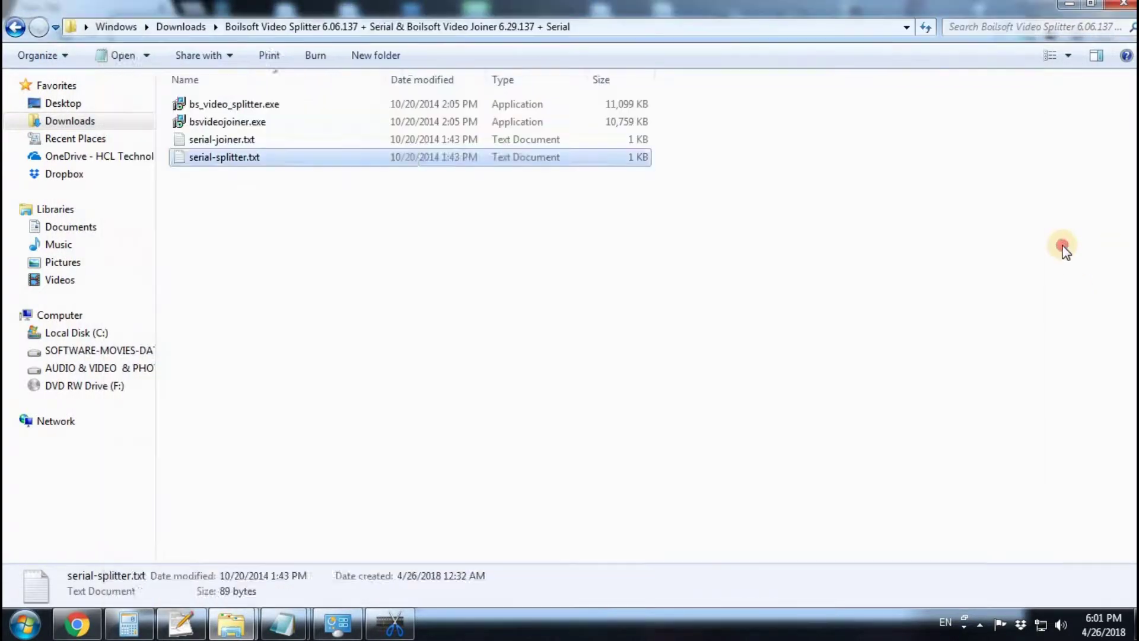
Start the bsvideojoiner.exe setup and accept its license agreement.
click(219, 105)
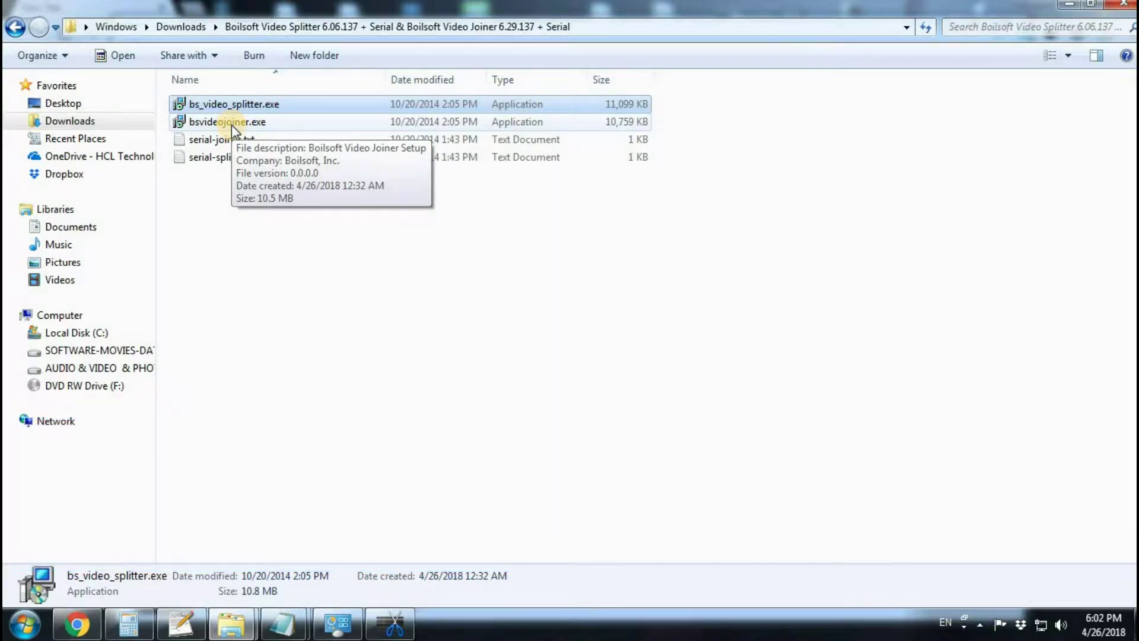
click(231, 122)
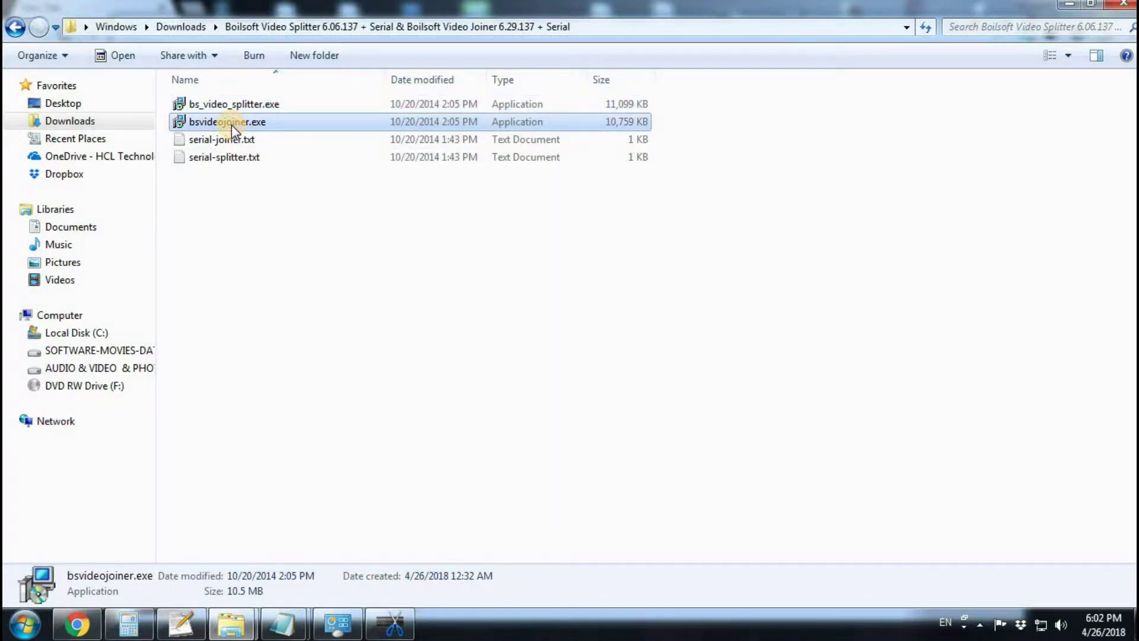
double_click(229, 122)
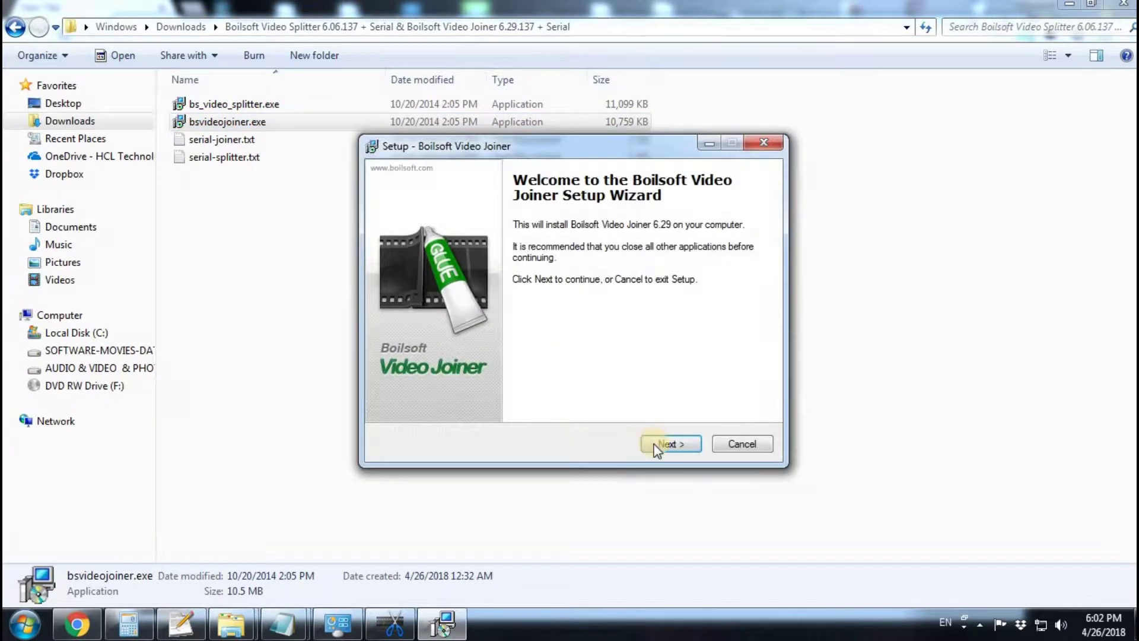
click(656, 443)
click(415, 391)
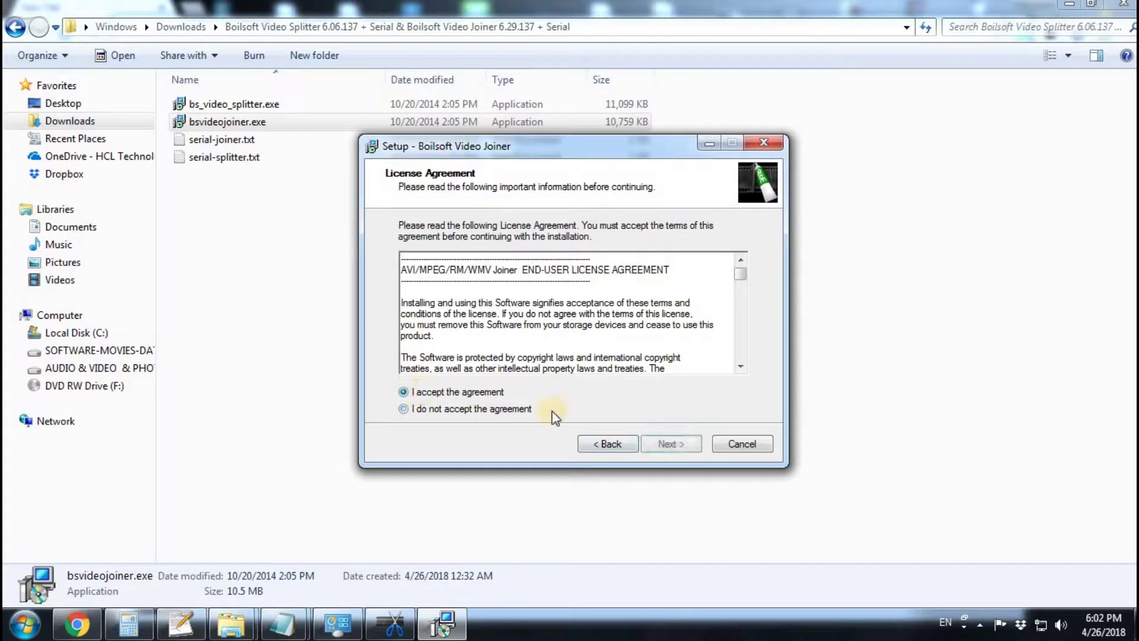
click(660, 445)
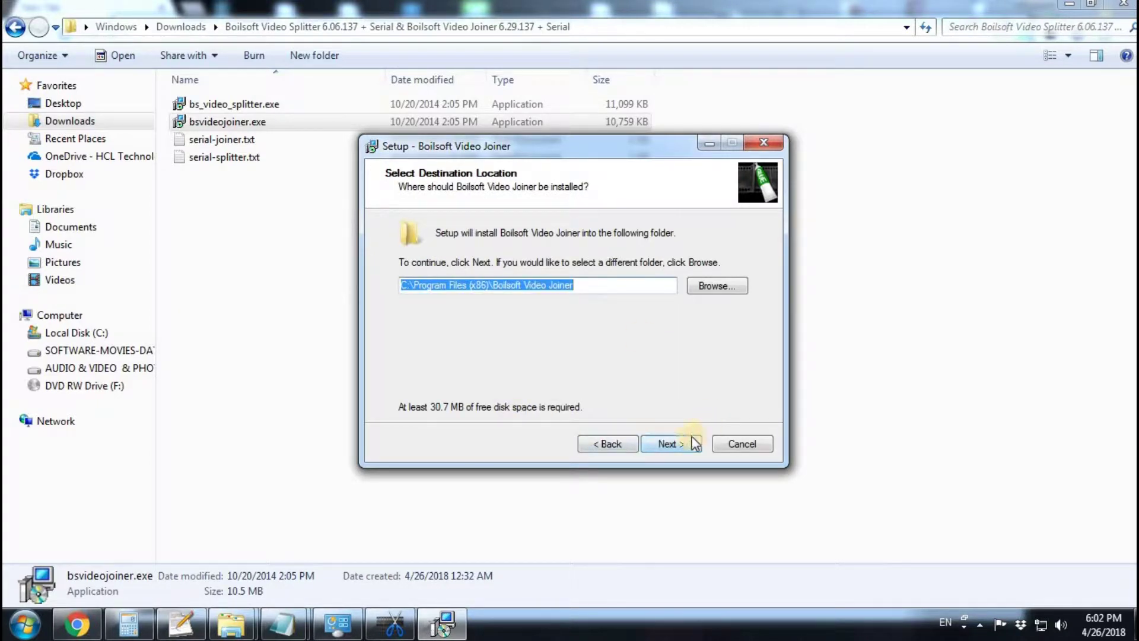
Install Boilsoft Video Joiner in C:\Program Files (x86)\Boilsoft Video Joiner without a desktop icon and launch it on finishing the setup.
click(414, 284)
drag(414, 285, 496, 286)
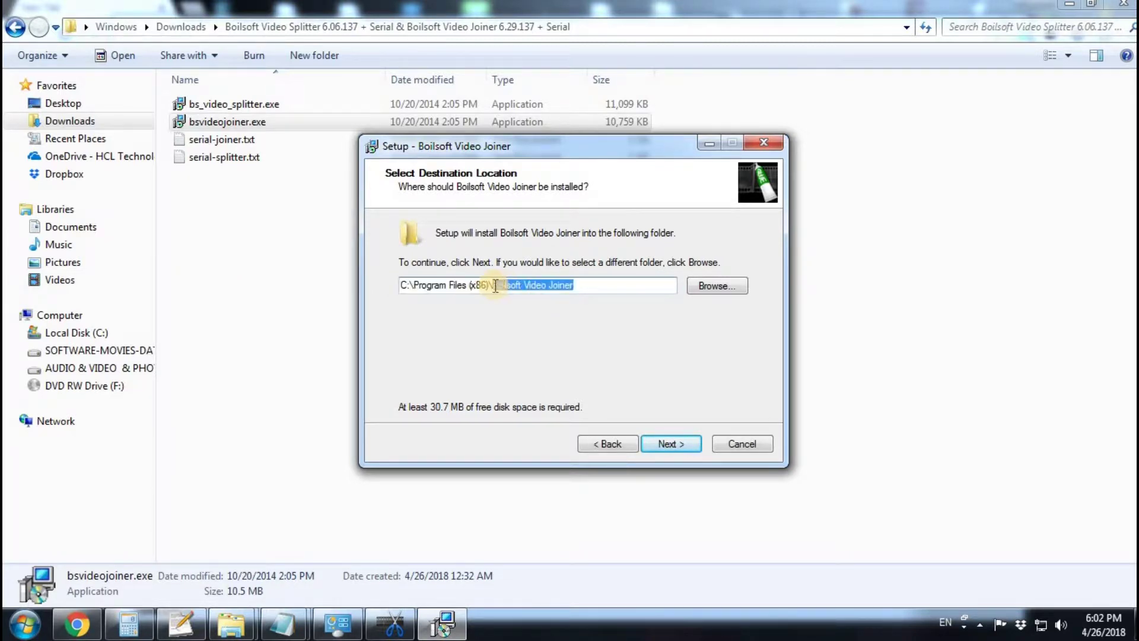
click(660, 444)
click(662, 443)
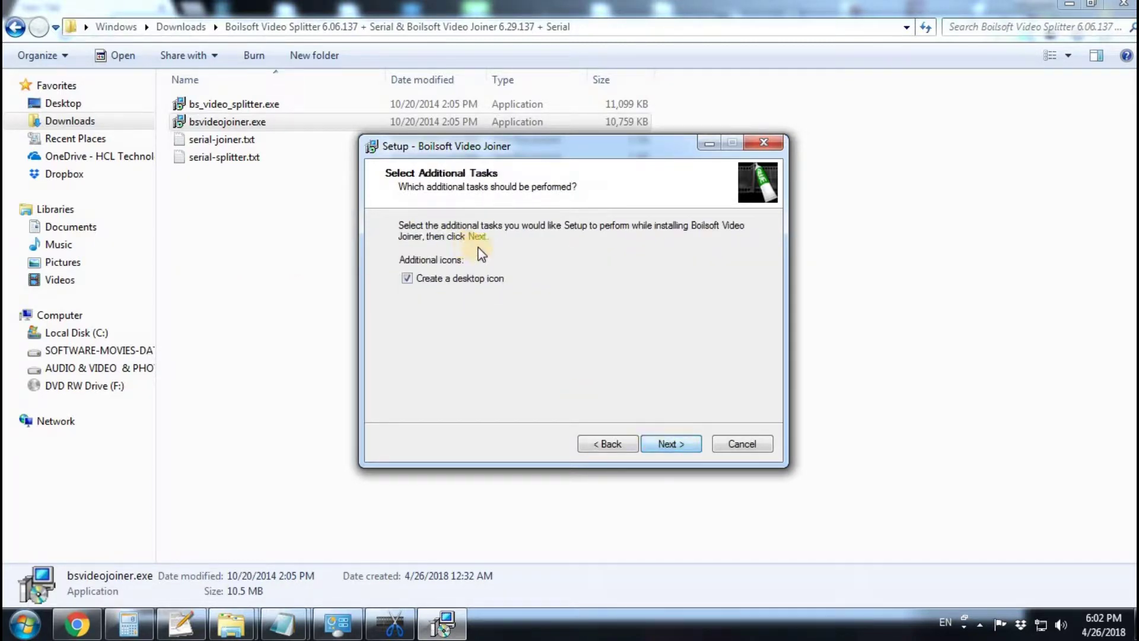
click(670, 443)
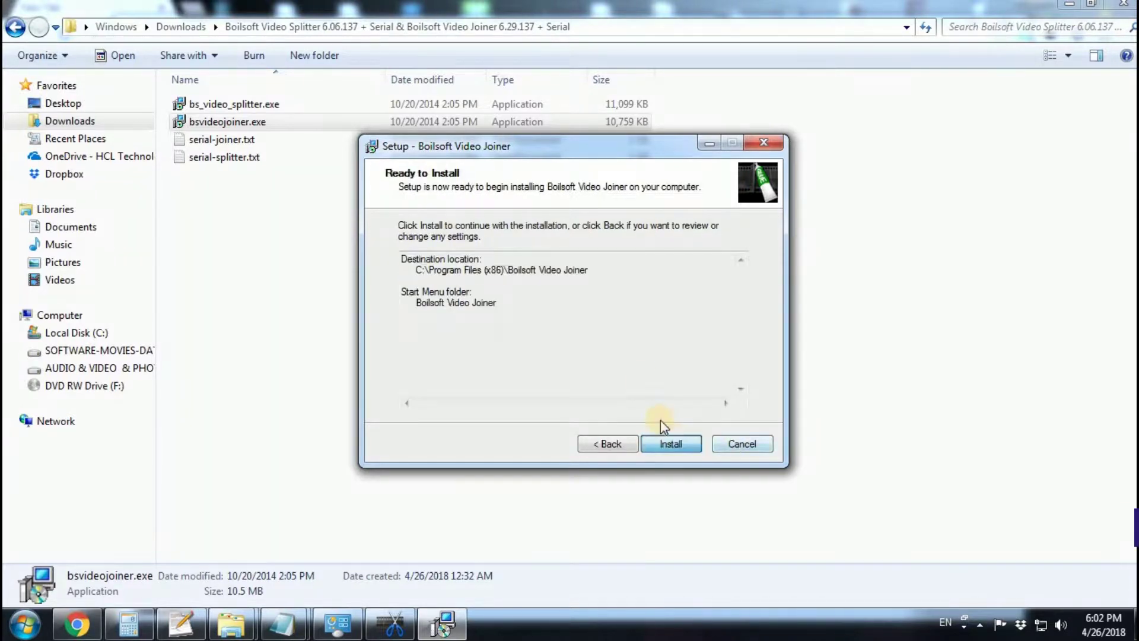
click(669, 444)
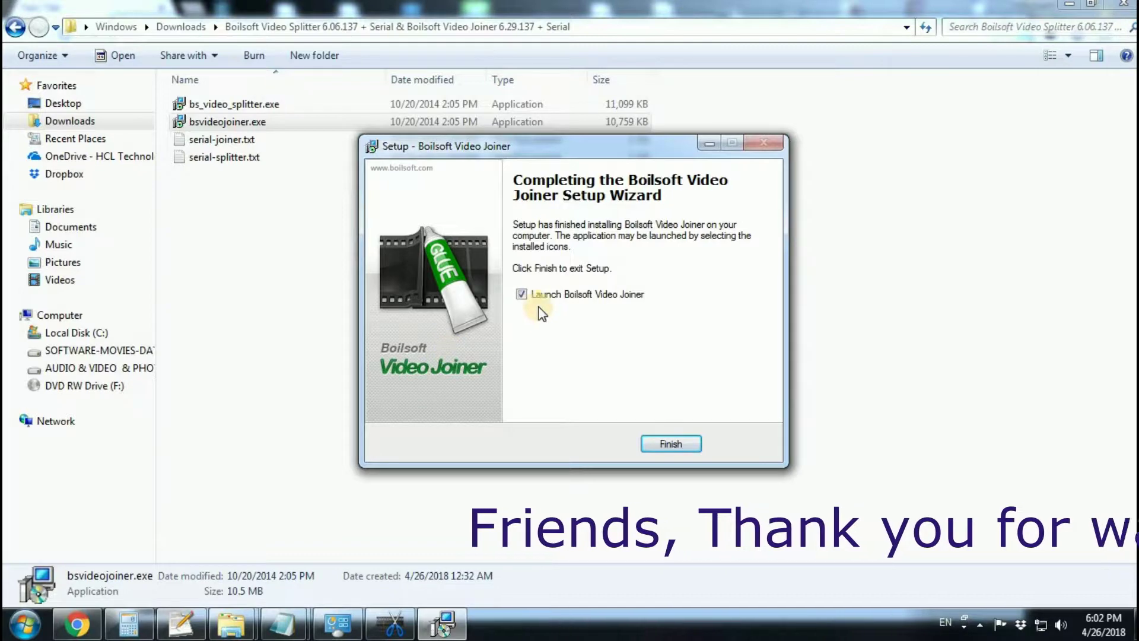
click(649, 444)
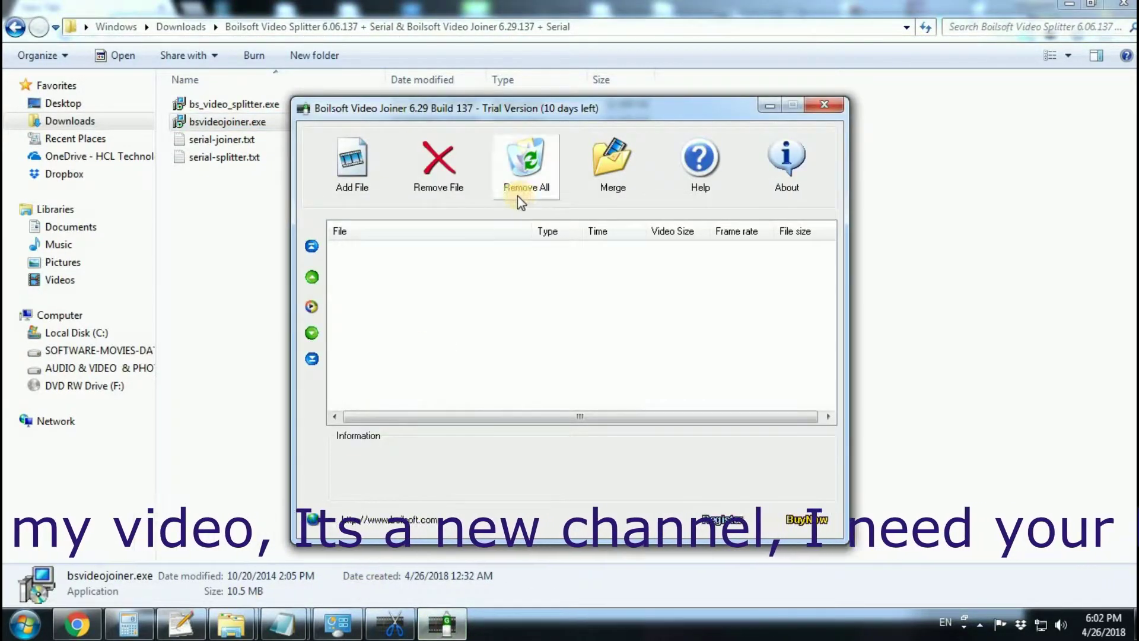
Open the Video Joiner registration form and fill in the registration name copied from serial-joiner.txt.
drag(663, 105, 795, 97)
click(843, 519)
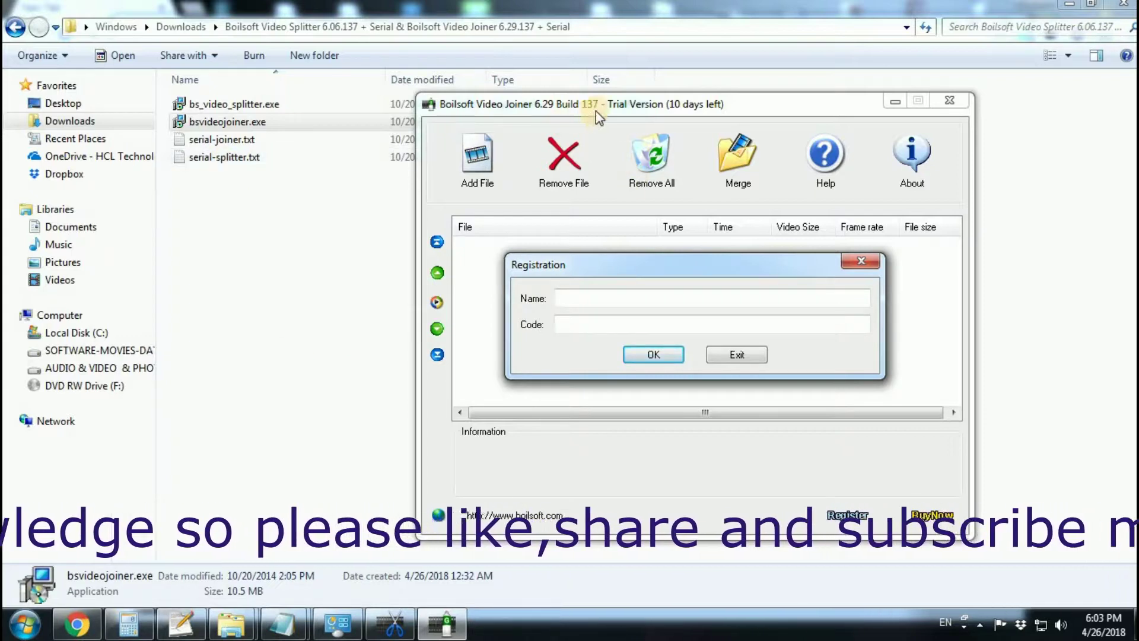
double_click(233, 141)
drag(463, 201, 367, 202)
key(ctrl+c)
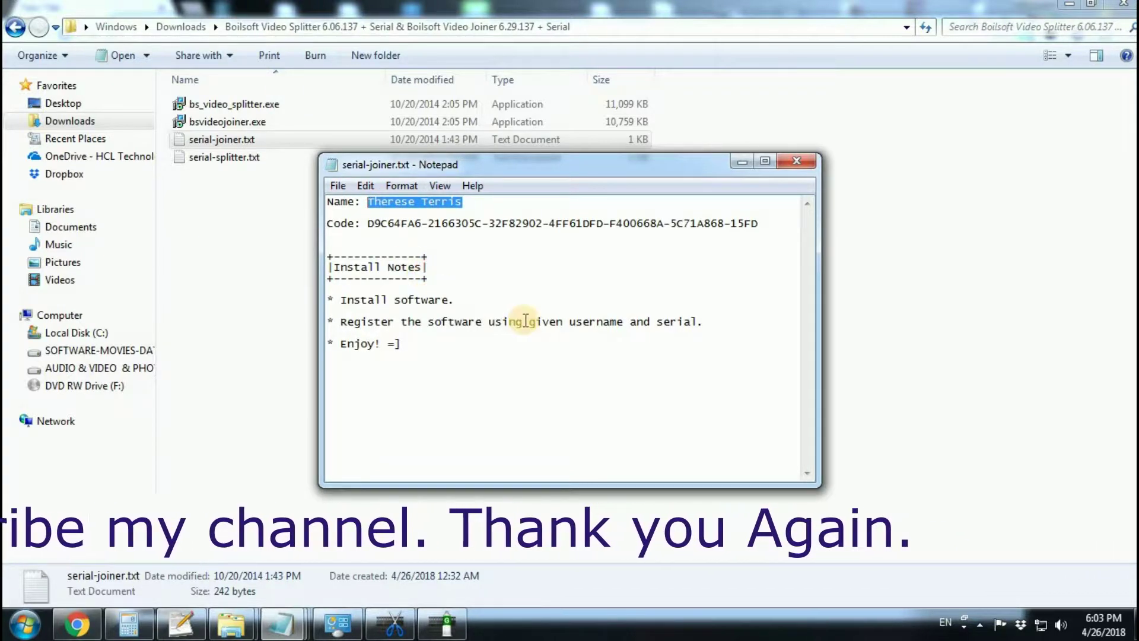
click(446, 623)
click(578, 303)
key(ctrl+v)
Copy the registration code from serial-joiner.txt into the Code field and submit the registration.
drag(368, 223, 758, 224)
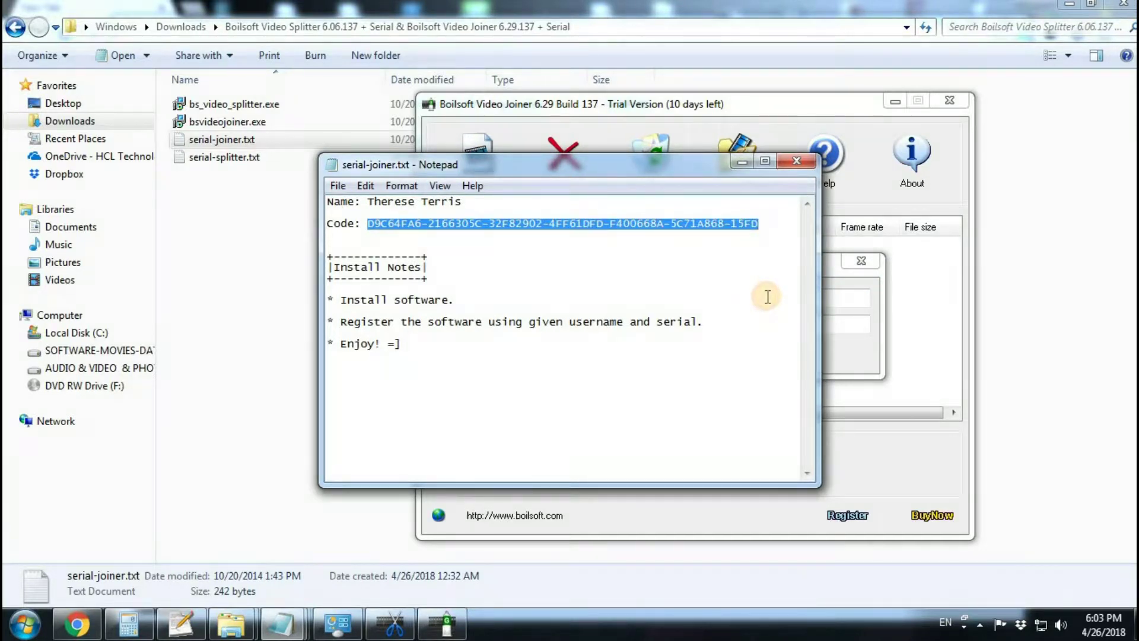
click(842, 328)
click(842, 327)
key(ctrl+v)
click(672, 354)
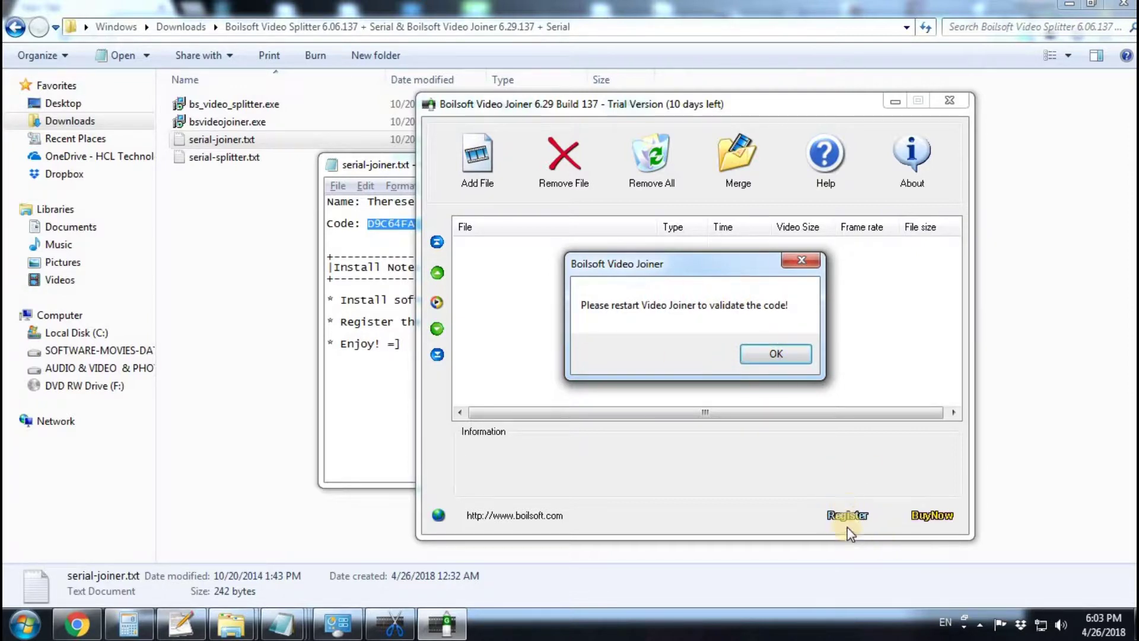
click(747, 355)
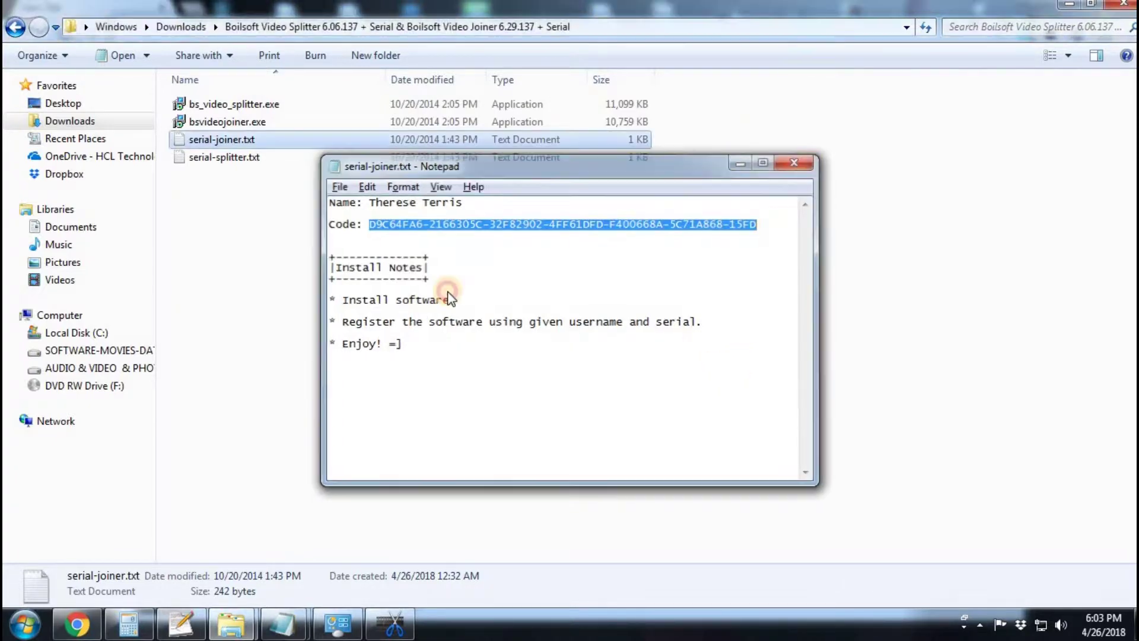
Minimize the serial-joiner.txt window and relaunch Boilsoft Video Joiner.
click(745, 161)
click(25, 624)
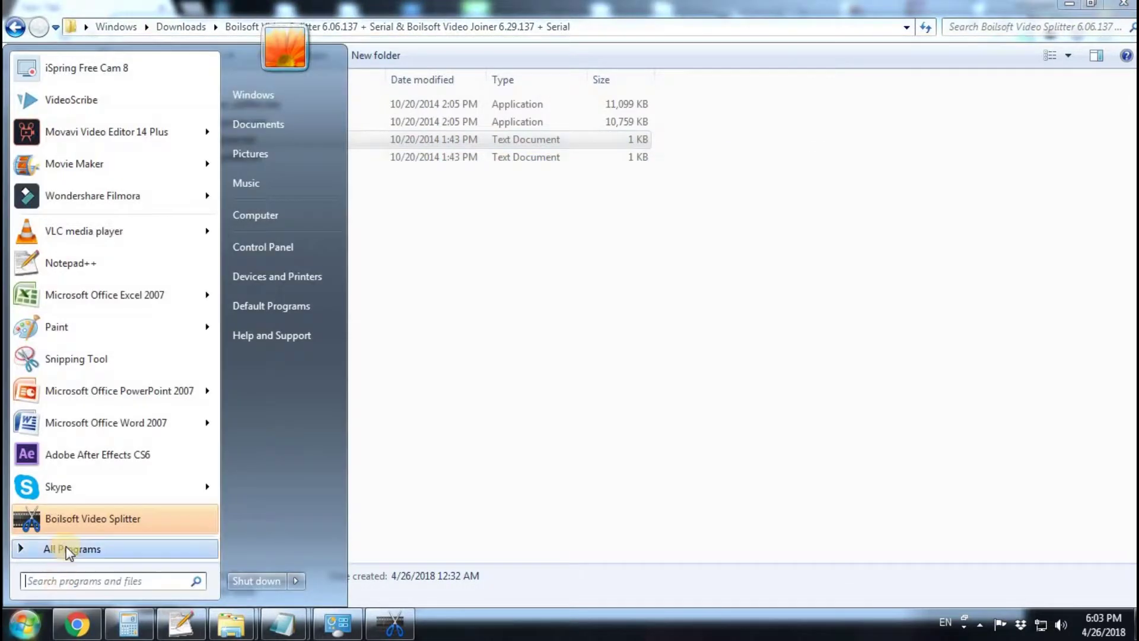
click(102, 546)
click(65, 475)
click(80, 508)
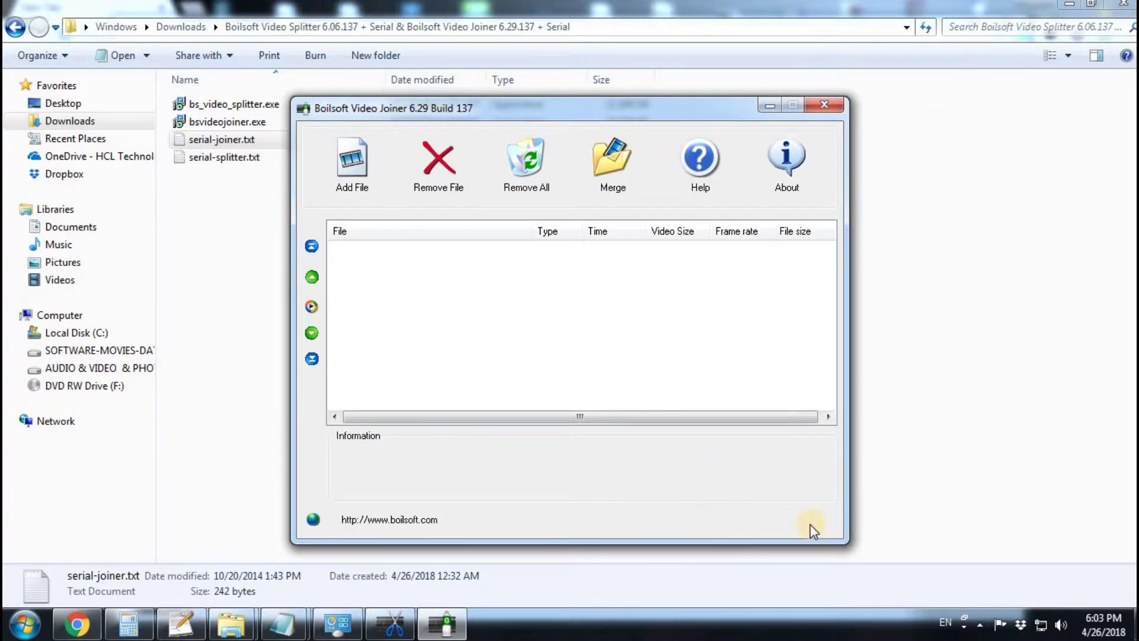
drag(615, 112, 787, 111)
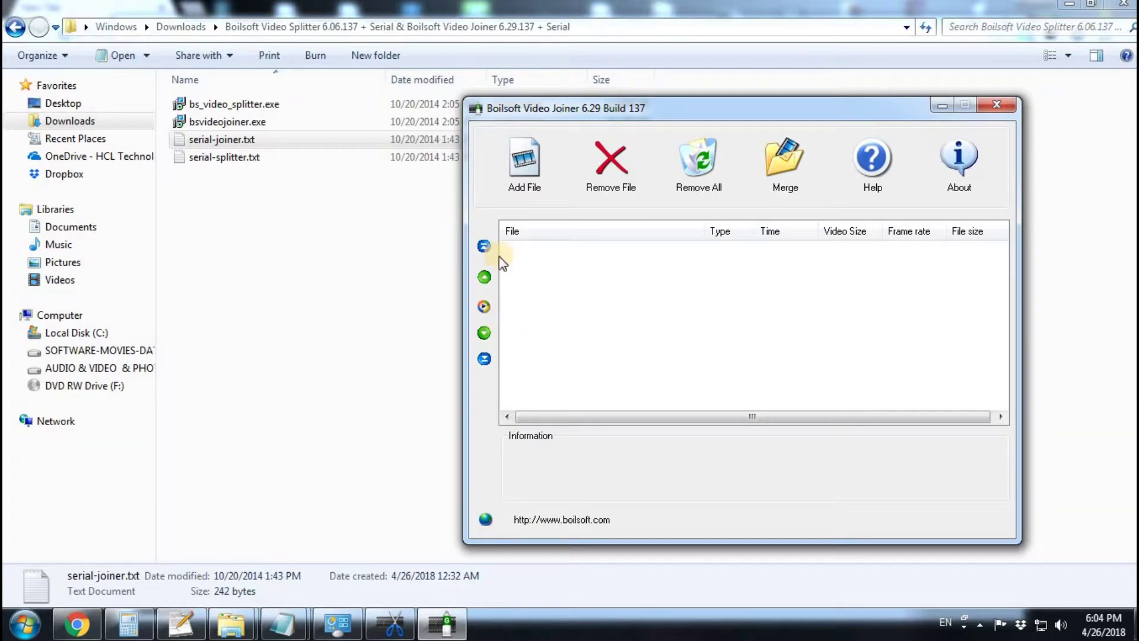
Add ChangeFolderIcon.mp4 and Wildlife(00h00m06s-00h00m18s).wmv from D:\videos to the Video Joiner list.
click(520, 172)
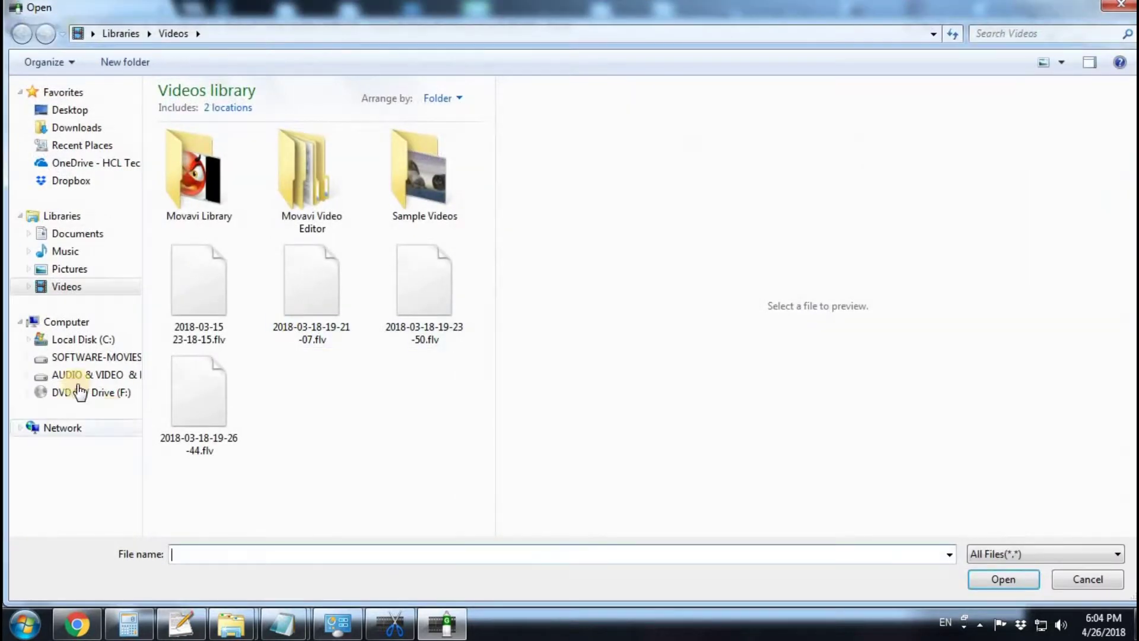
click(95, 357)
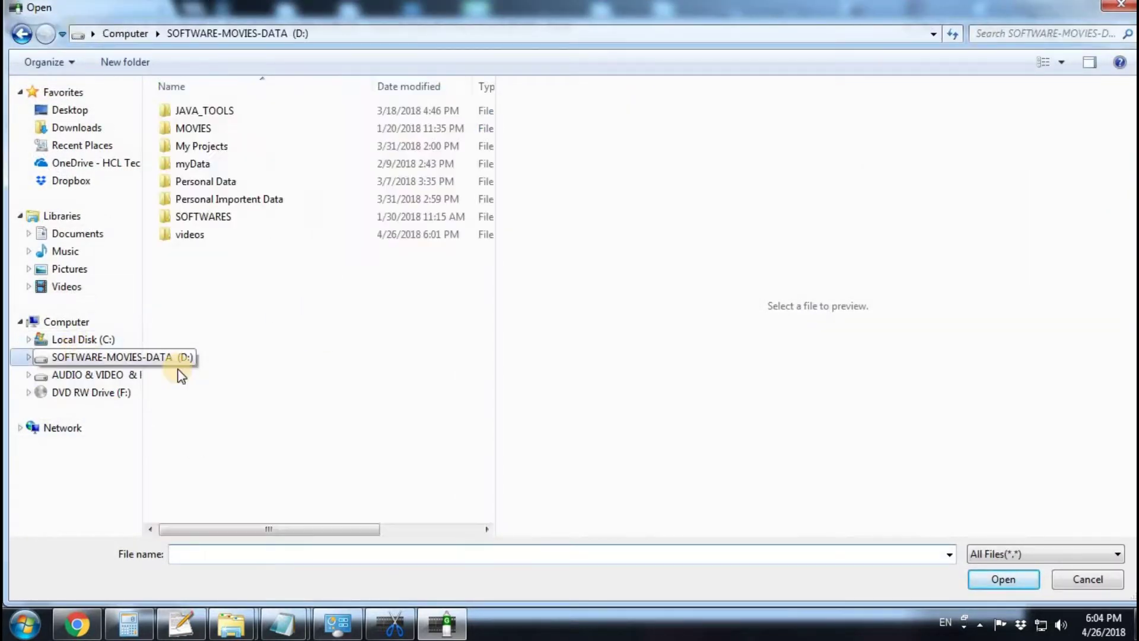
double_click(229, 236)
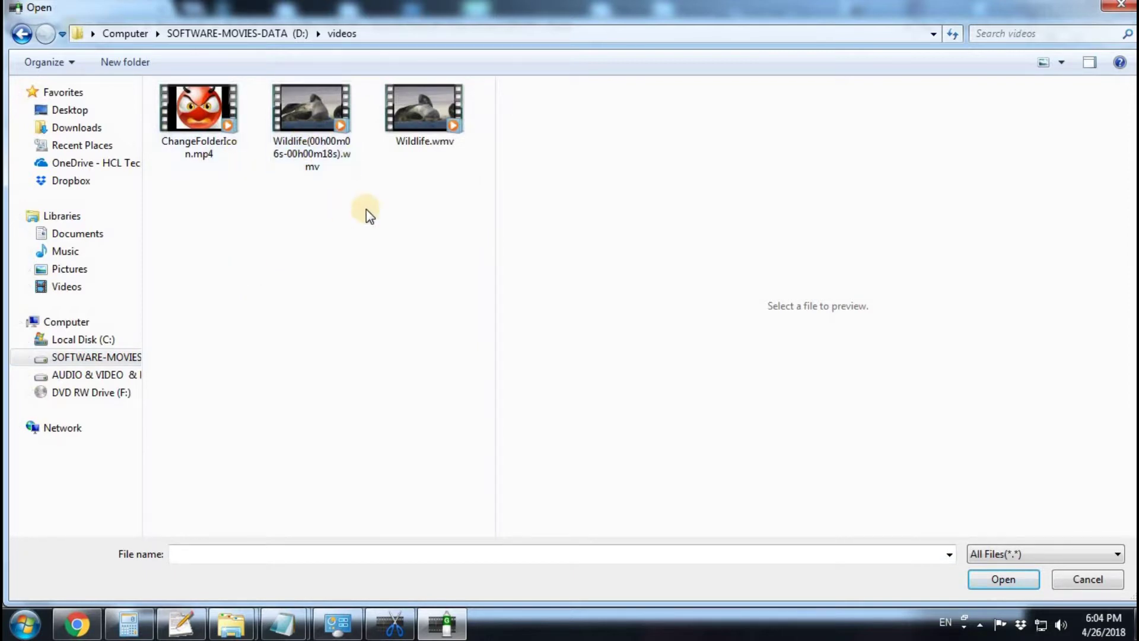
click(214, 118)
ctrl+click(387, 142)
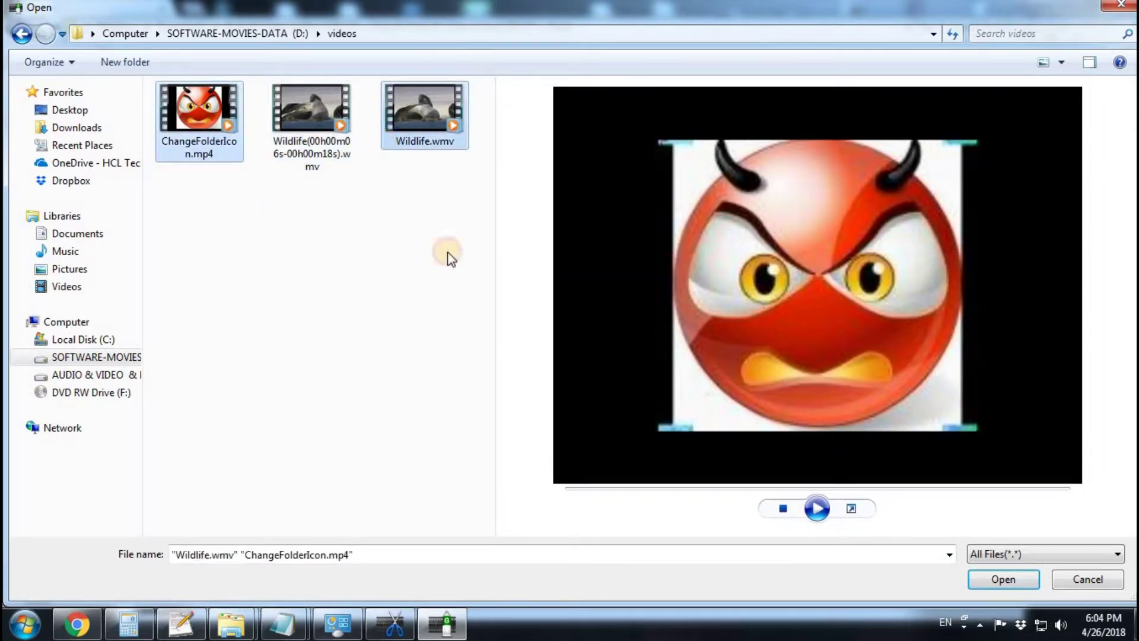
drag(211, 202, 307, 110)
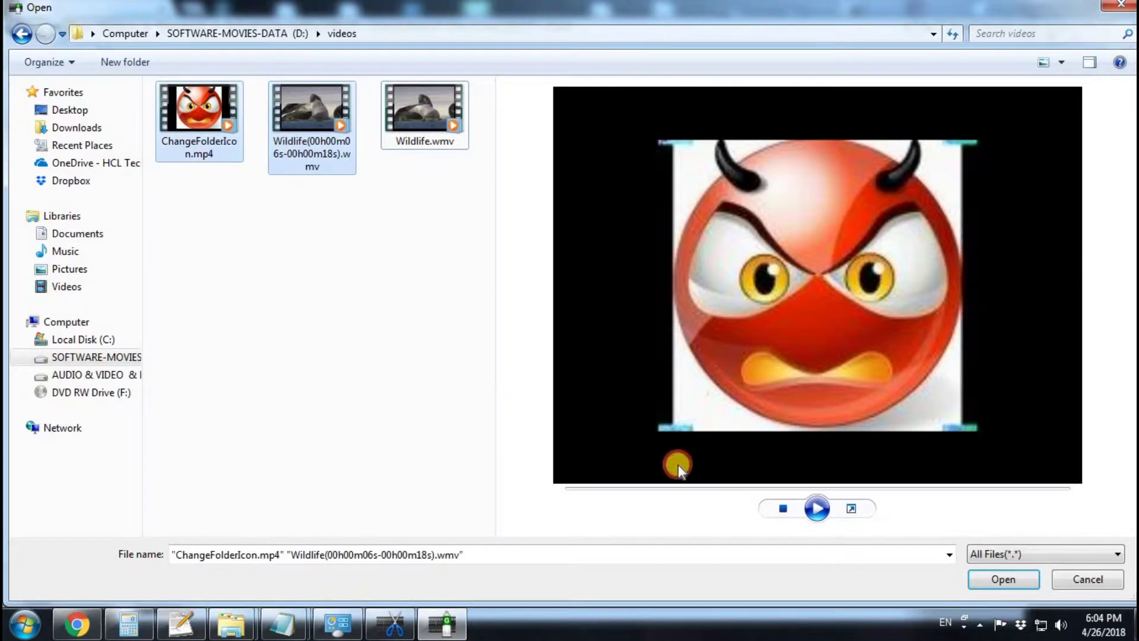
click(999, 578)
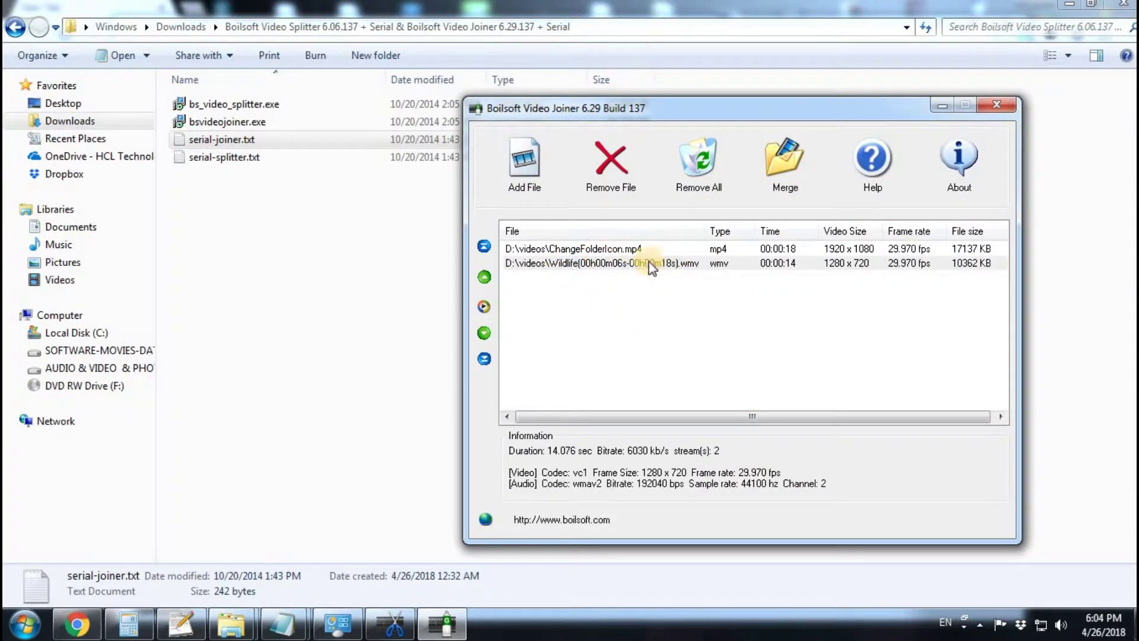
Start merging the listed videos in Encode Mode with mp4 output and the Xvid 512 kbps, 29.97 fps, MPEG4-AAC 64 kbps profile.
click(791, 172)
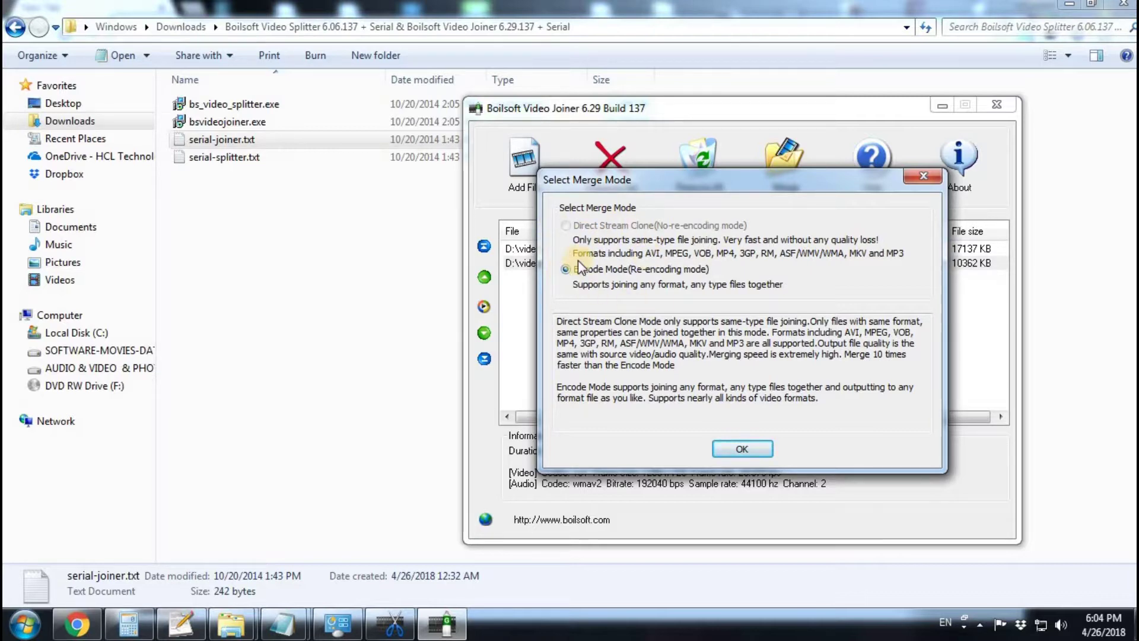
click(746, 450)
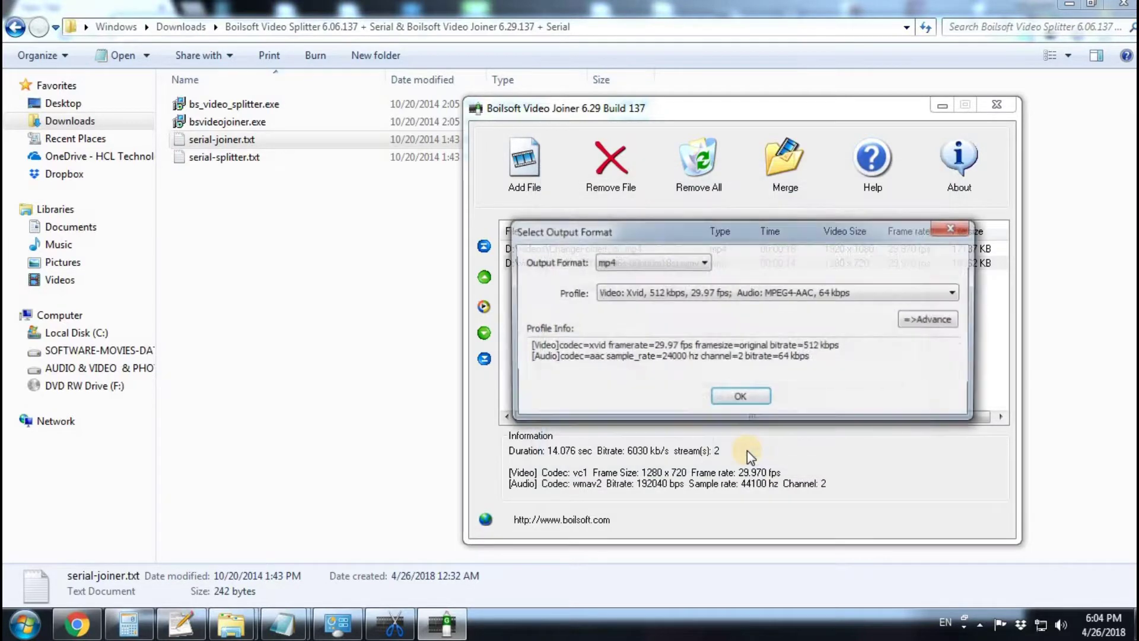
click(602, 294)
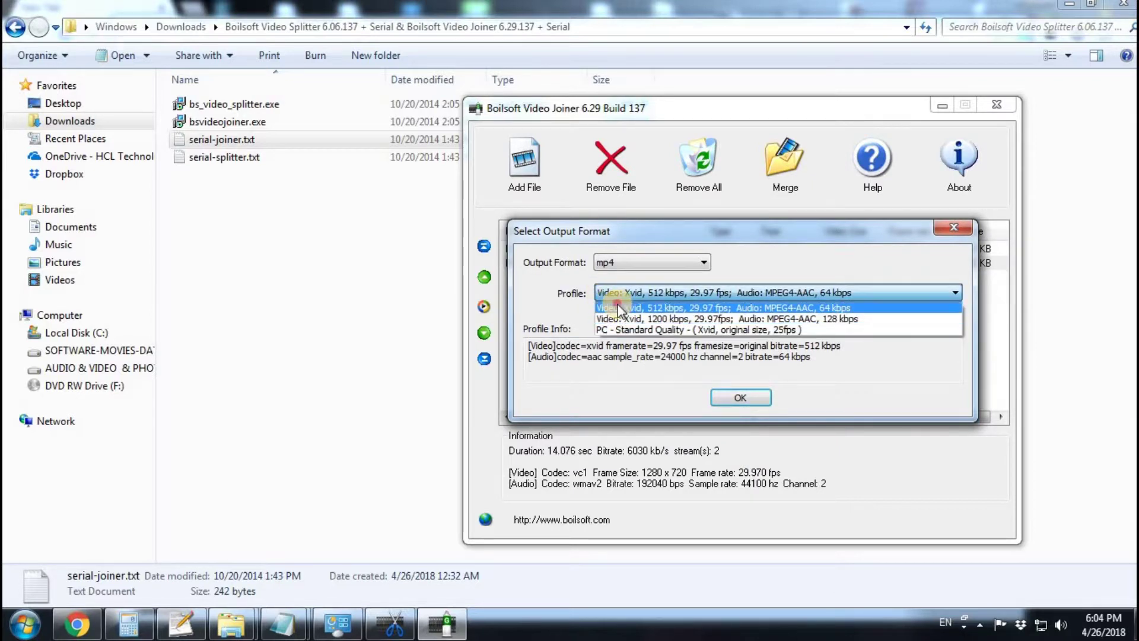
click(697, 299)
click(692, 294)
click(666, 263)
click(666, 261)
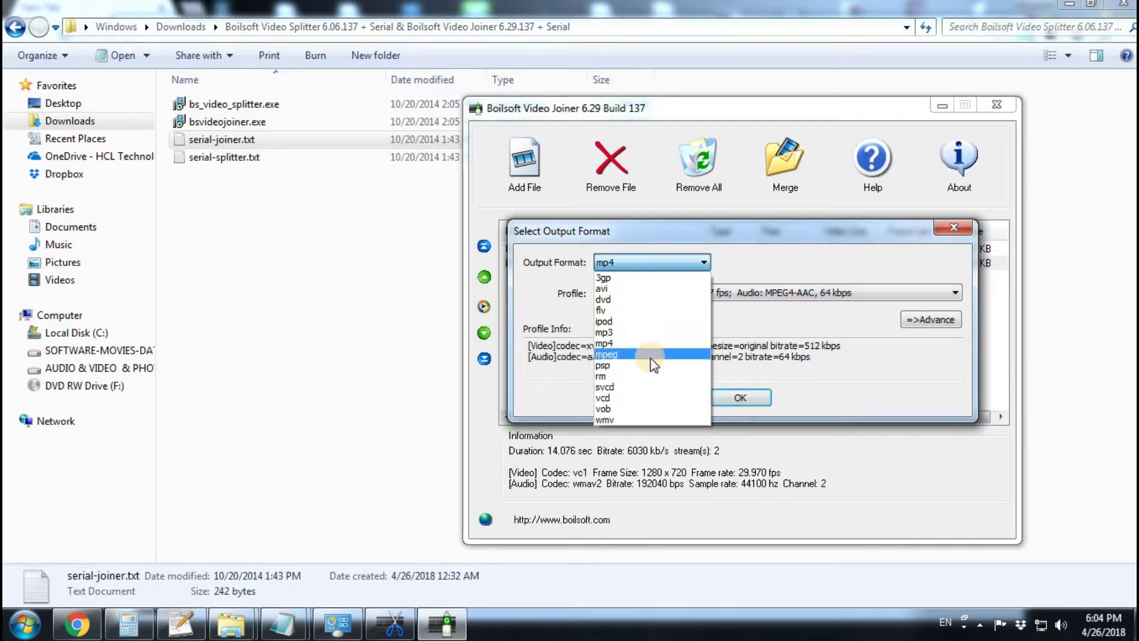
click(620, 344)
click(626, 260)
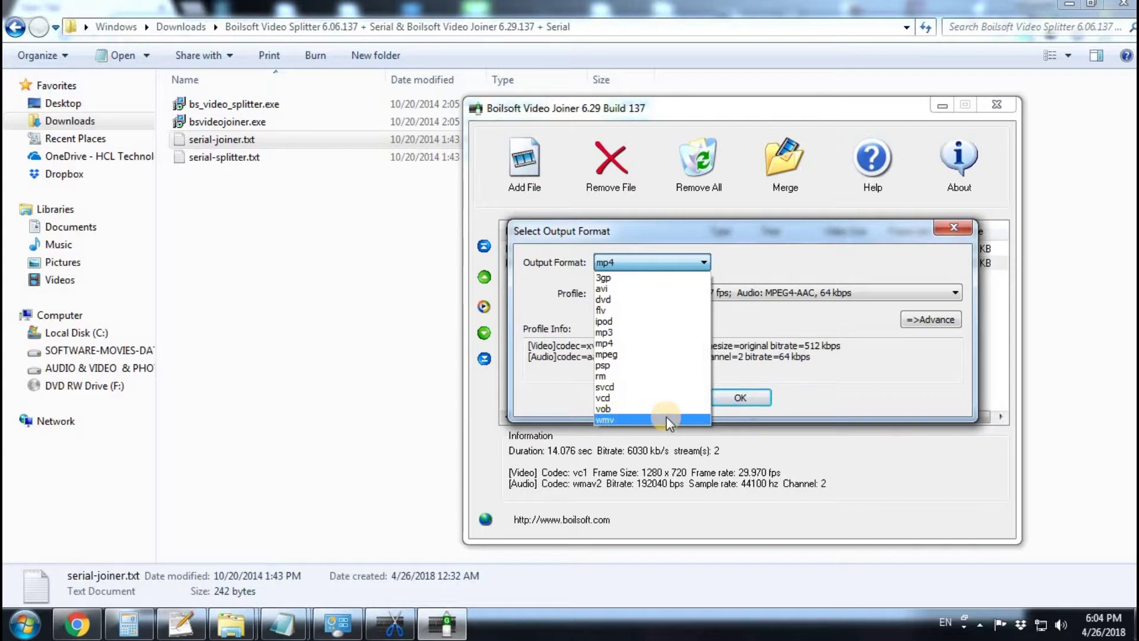
click(627, 344)
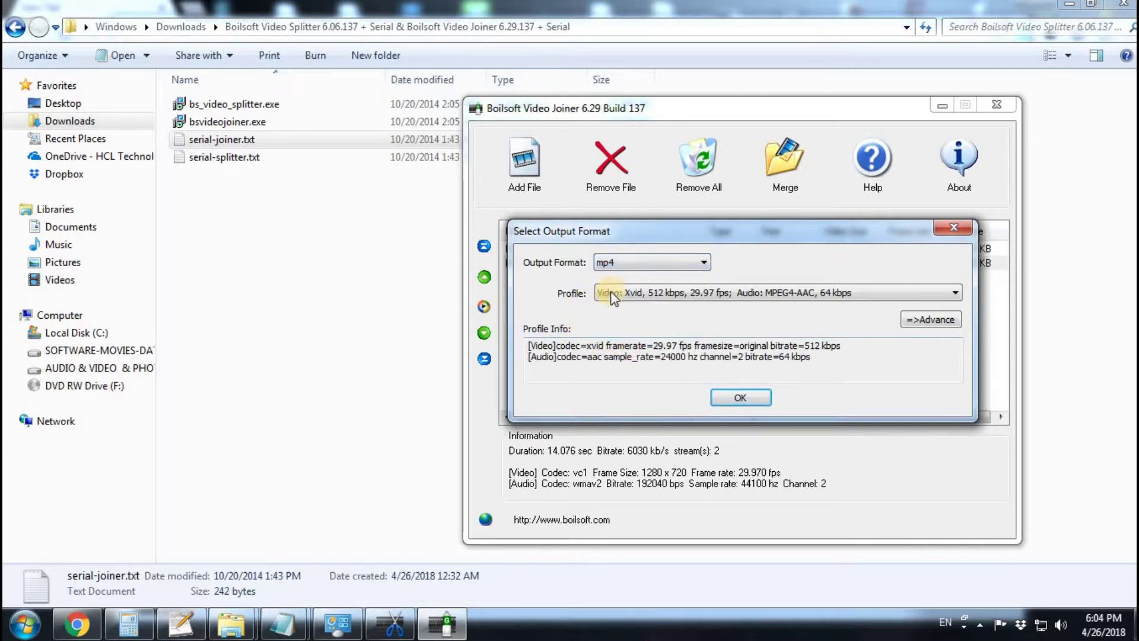
click(646, 262)
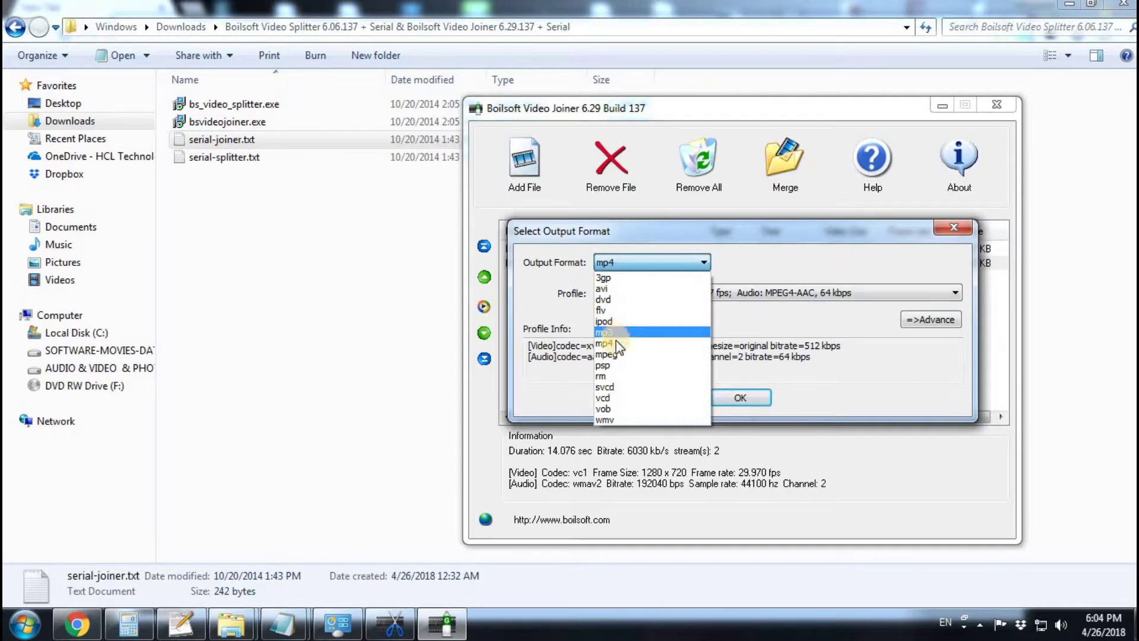
click(617, 343)
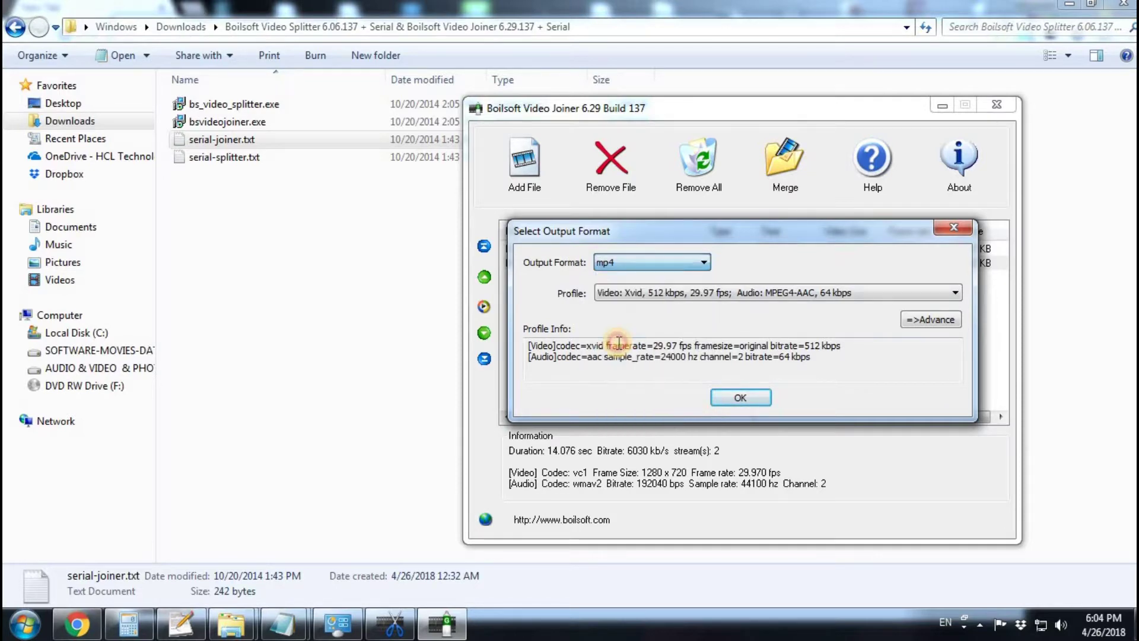
click(749, 400)
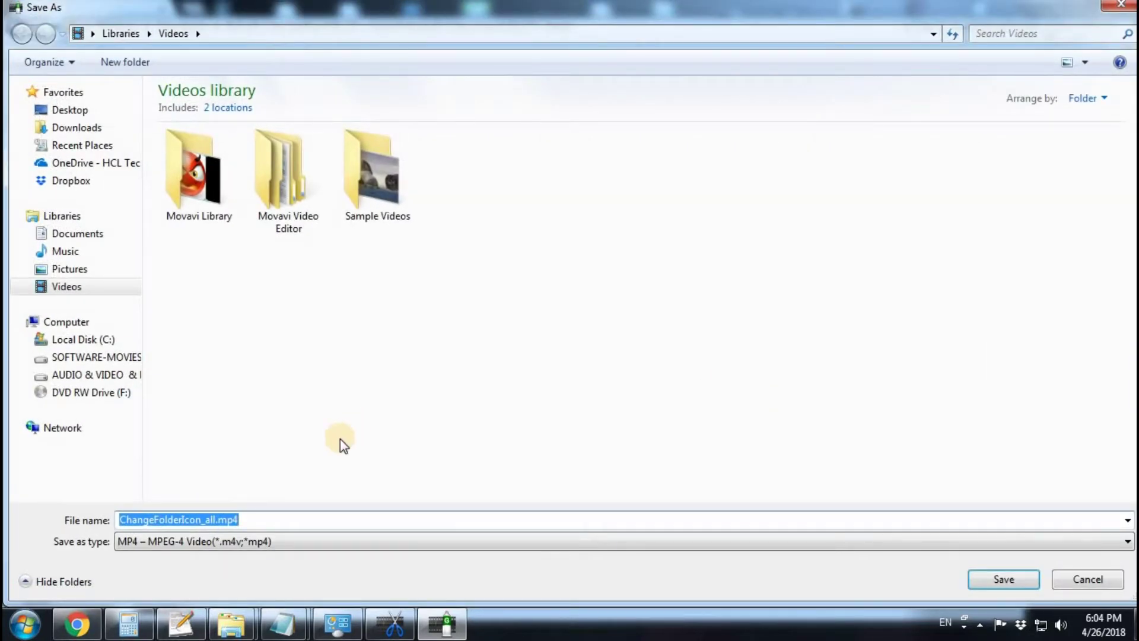
Save the merged video as joinnerDemo.mp4 in D:\videos and run the merge.
click(76, 357)
double_click(208, 241)
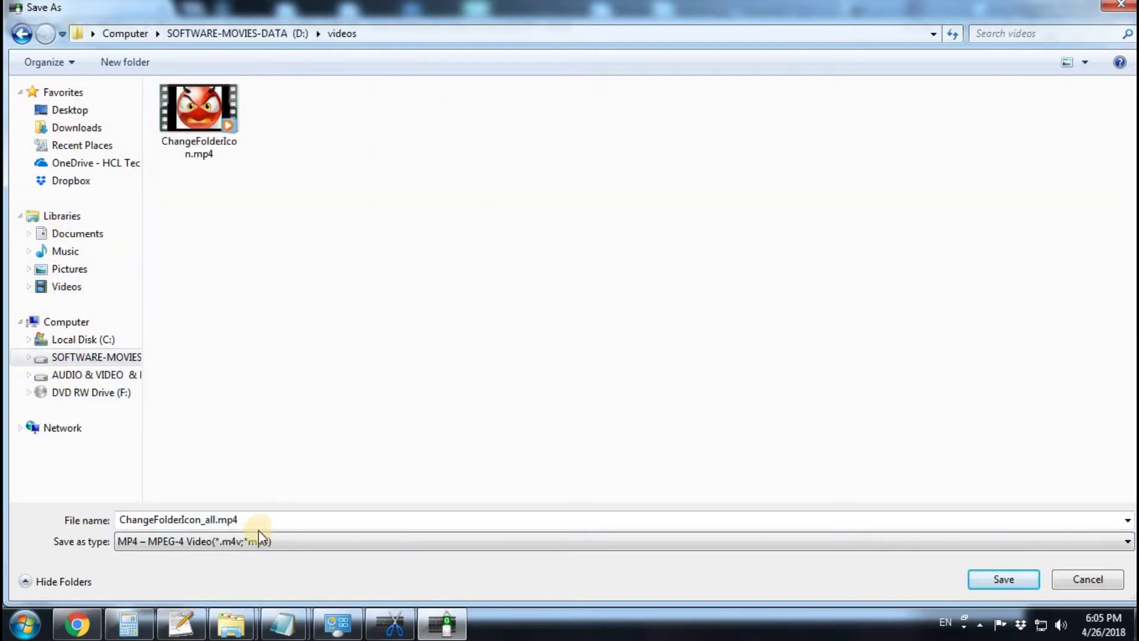
double_click(218, 519)
click(217, 518)
double_click(217, 518)
click(215, 519)
drag(215, 519, 141, 523)
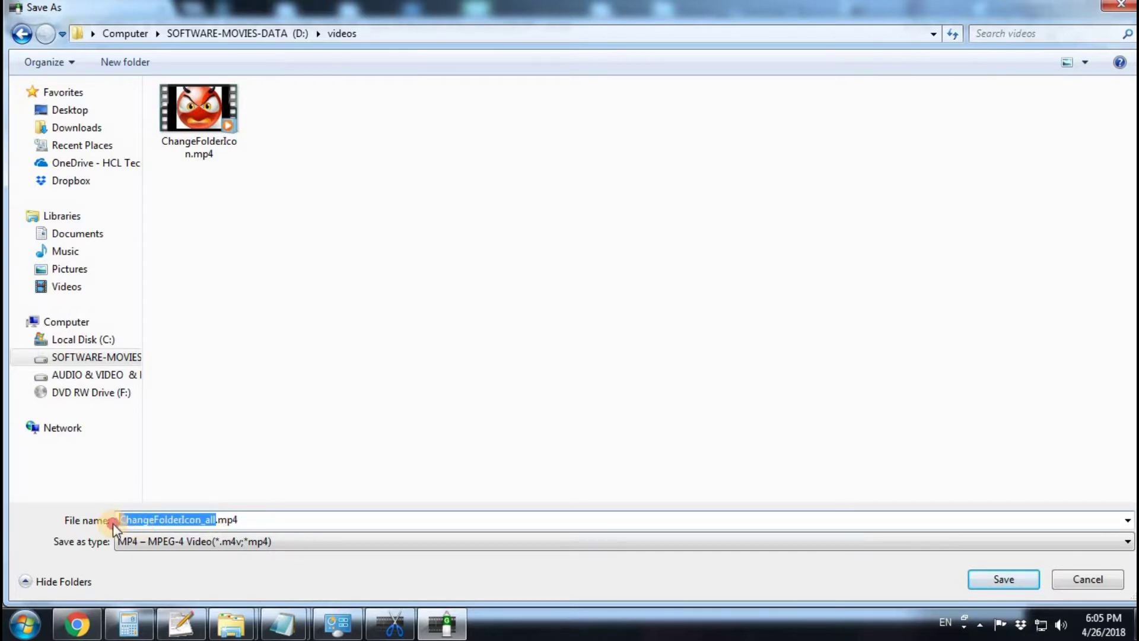
text(mear)
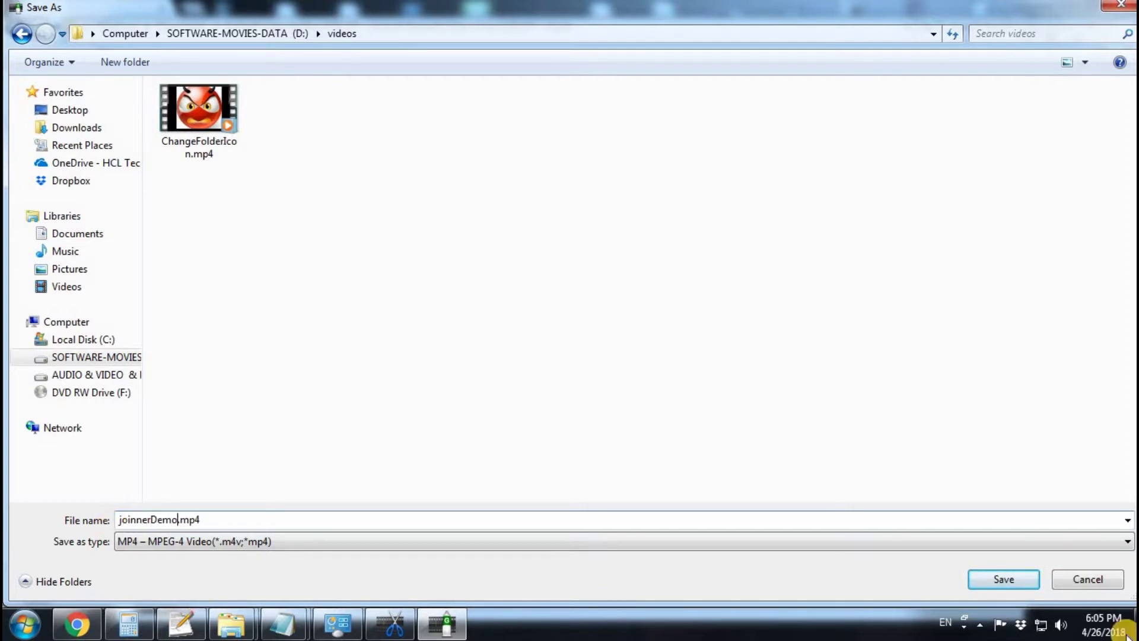
click(1011, 573)
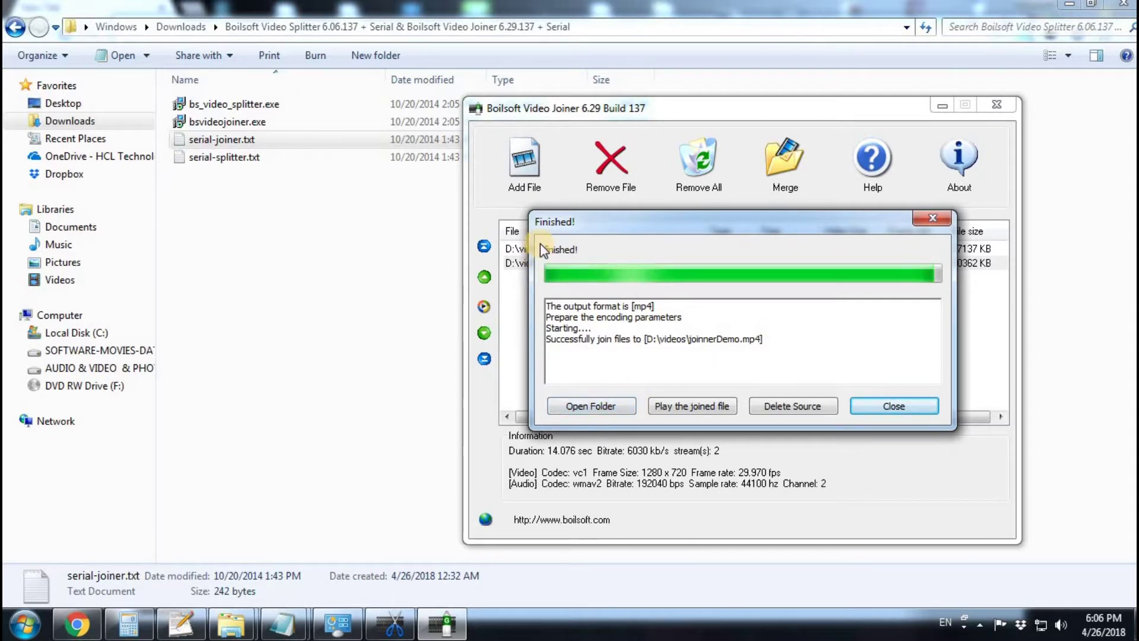
Open the output folder and play joinnerDemo.mp4 in Windows Media Player, skipping close to its end before closing the player.
click(585, 404)
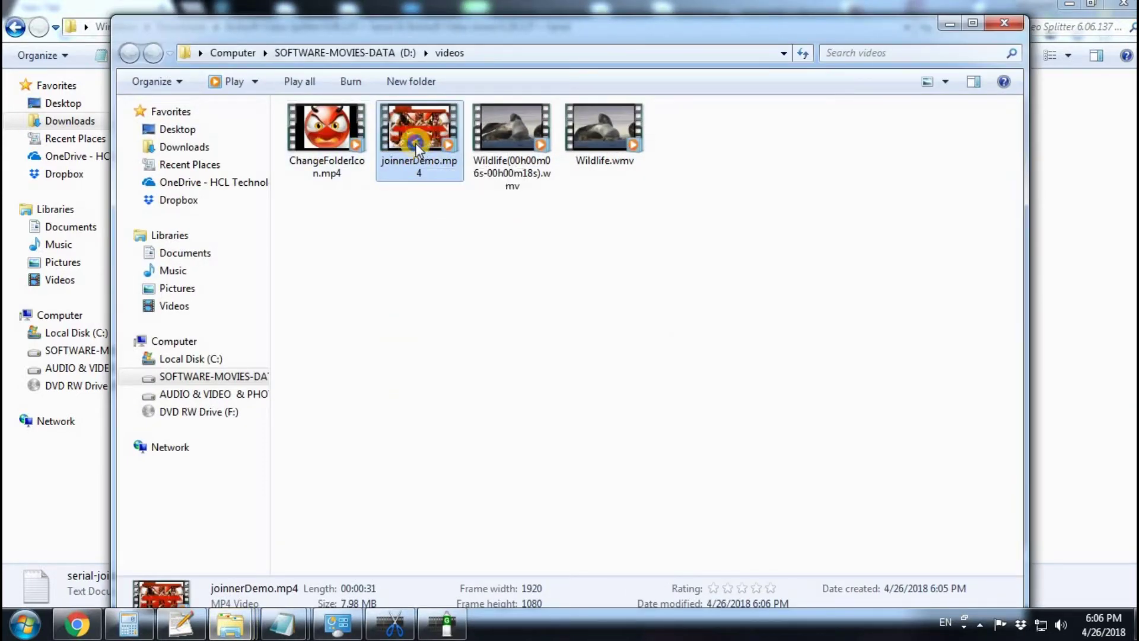
right_click(415, 144)
mouse_move(482, 235)
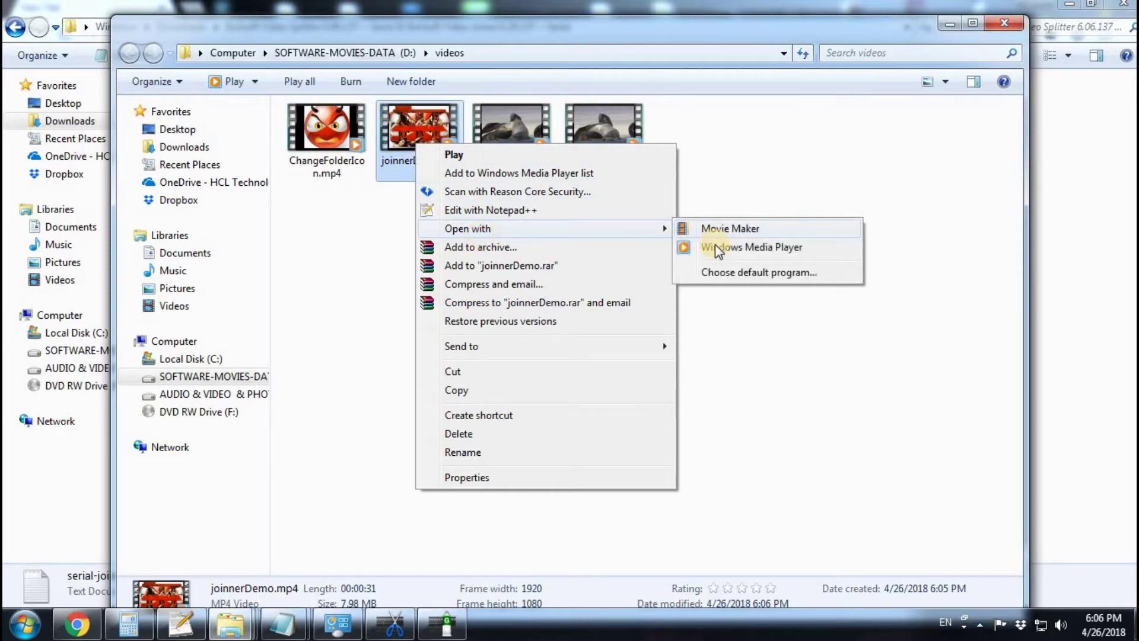
click(720, 244)
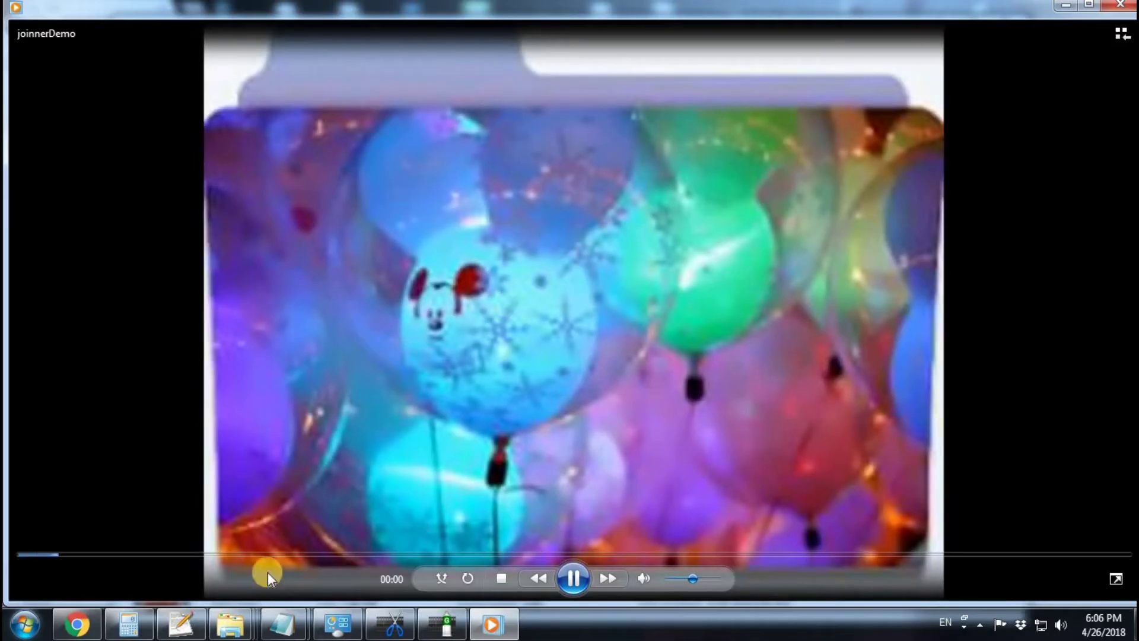
drag(242, 561, 1015, 544)
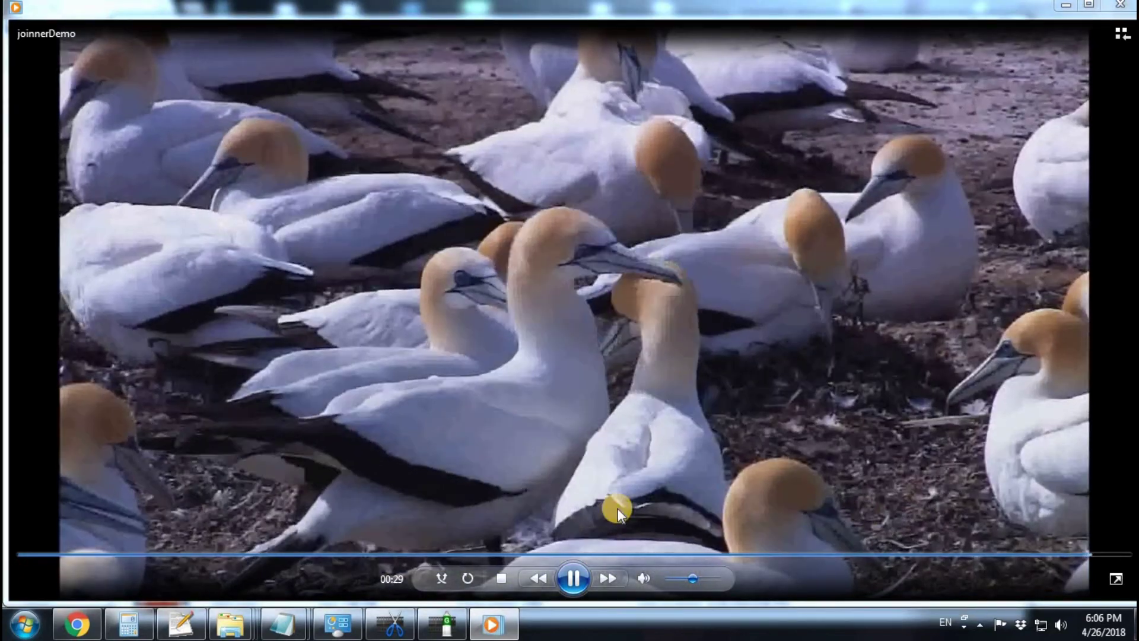
click(571, 577)
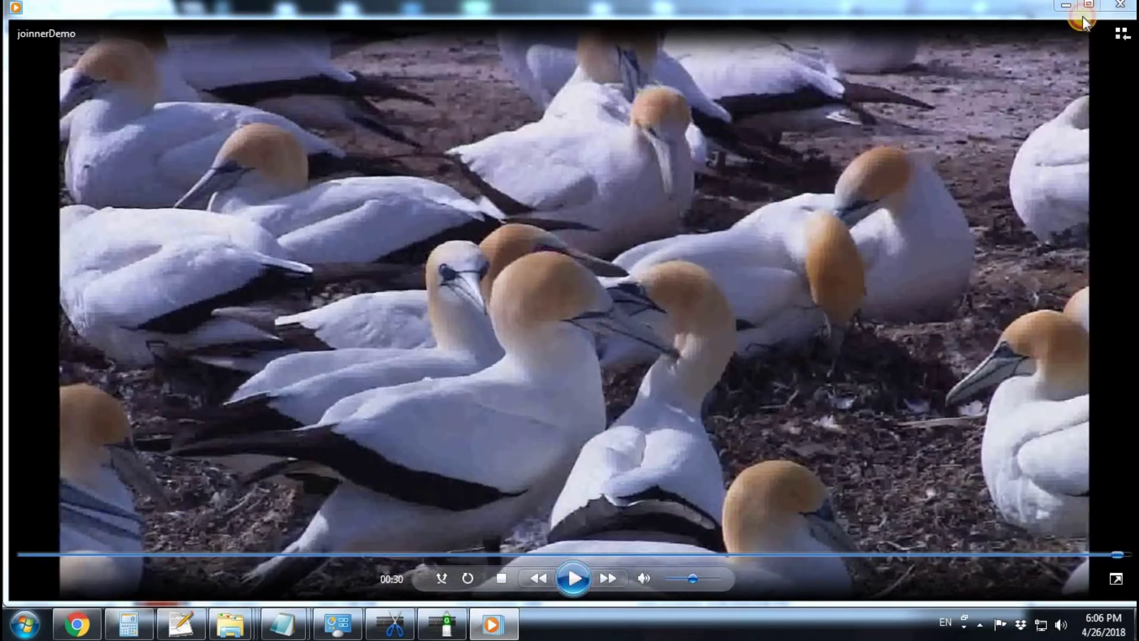
click(1120, 7)
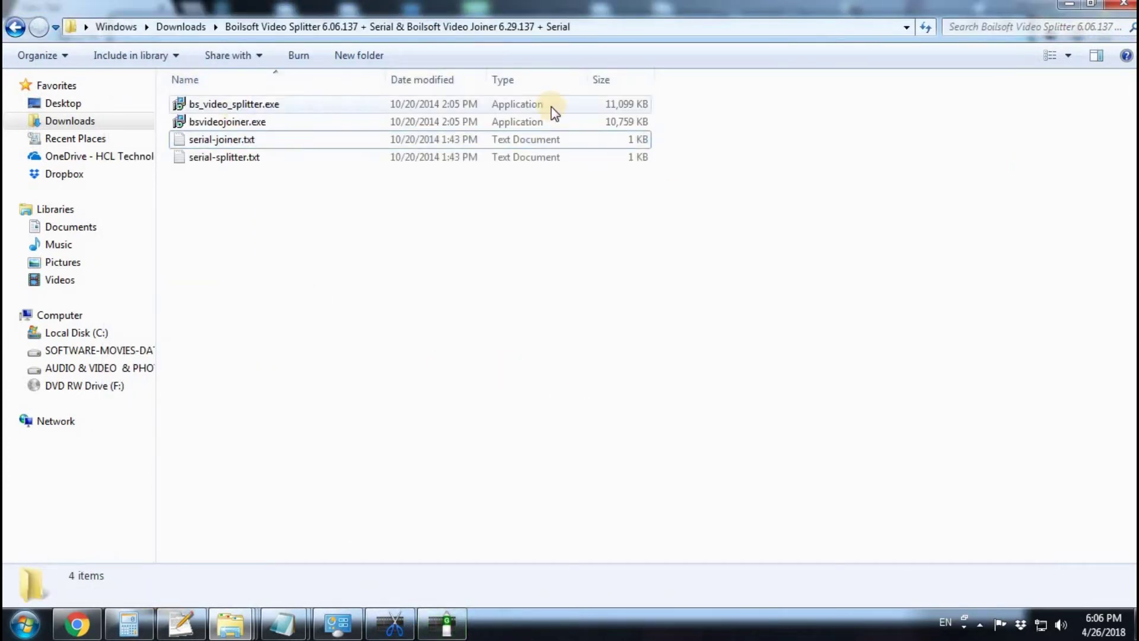
Check the file sizes of bs_video_splitter.exe and bsvideojoiner.exe in their properties.
right_click(268, 102)
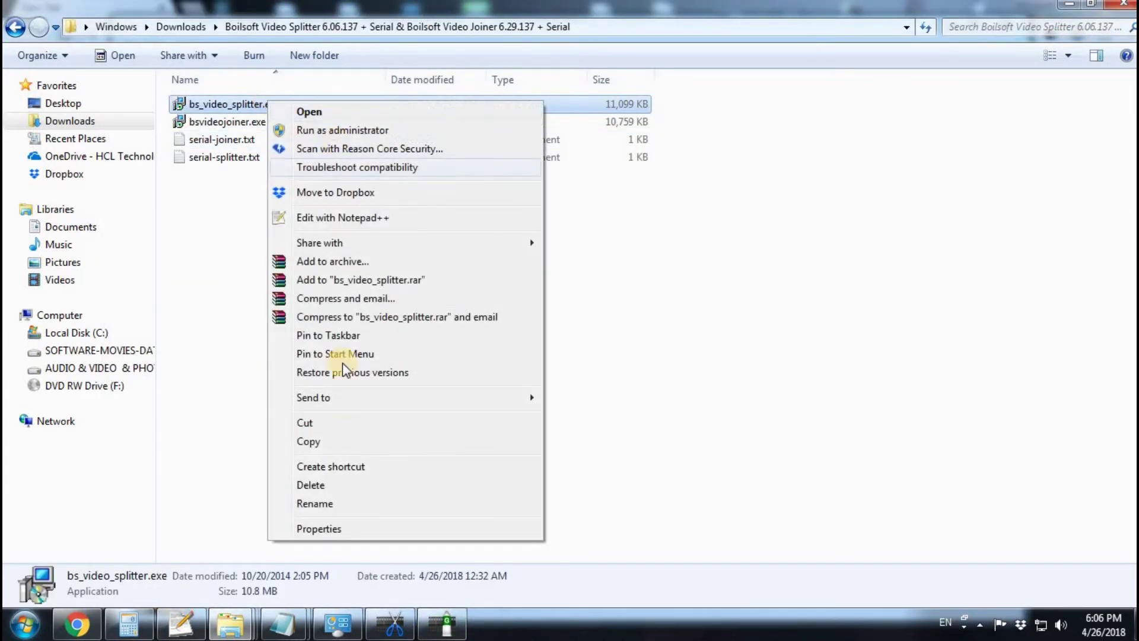
click(344, 527)
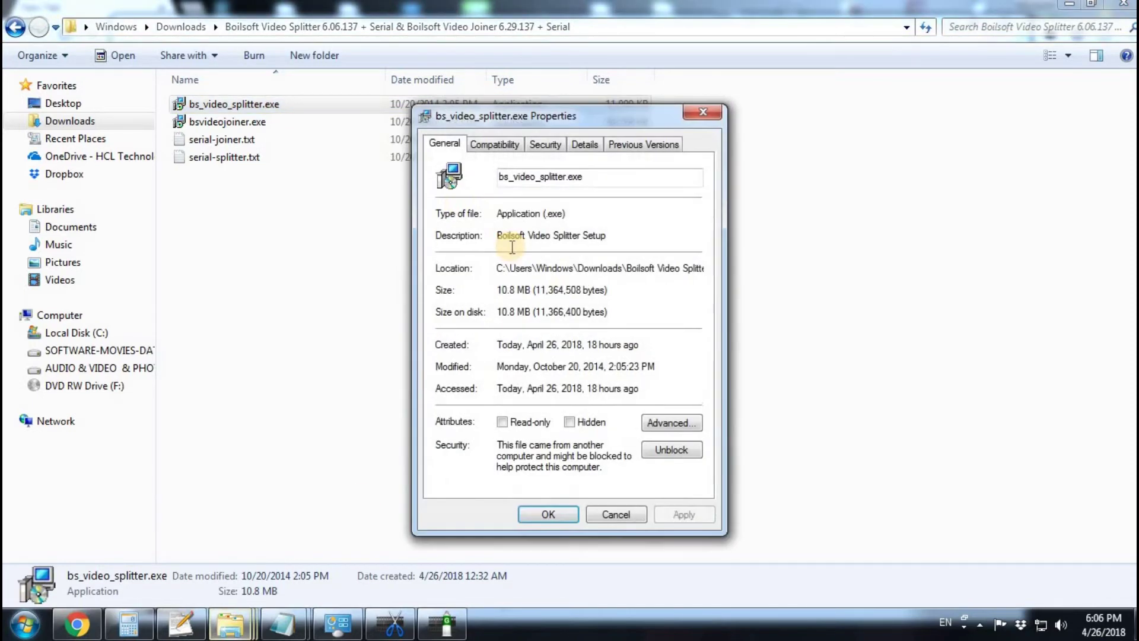
drag(498, 291, 547, 291)
right_click(255, 122)
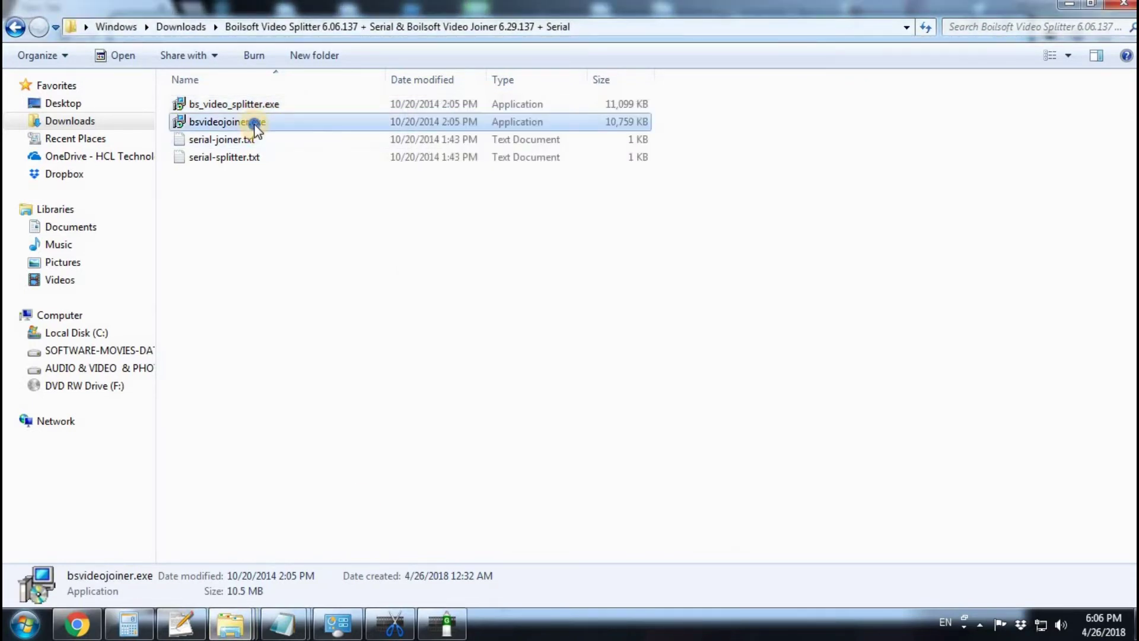
click(351, 553)
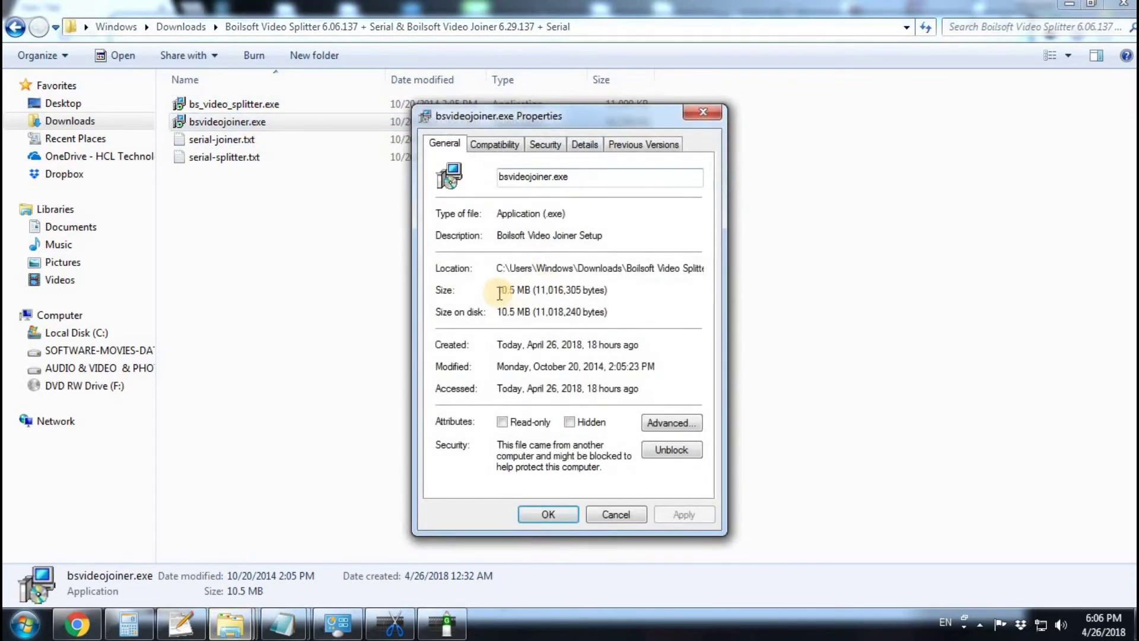
click(700, 112)
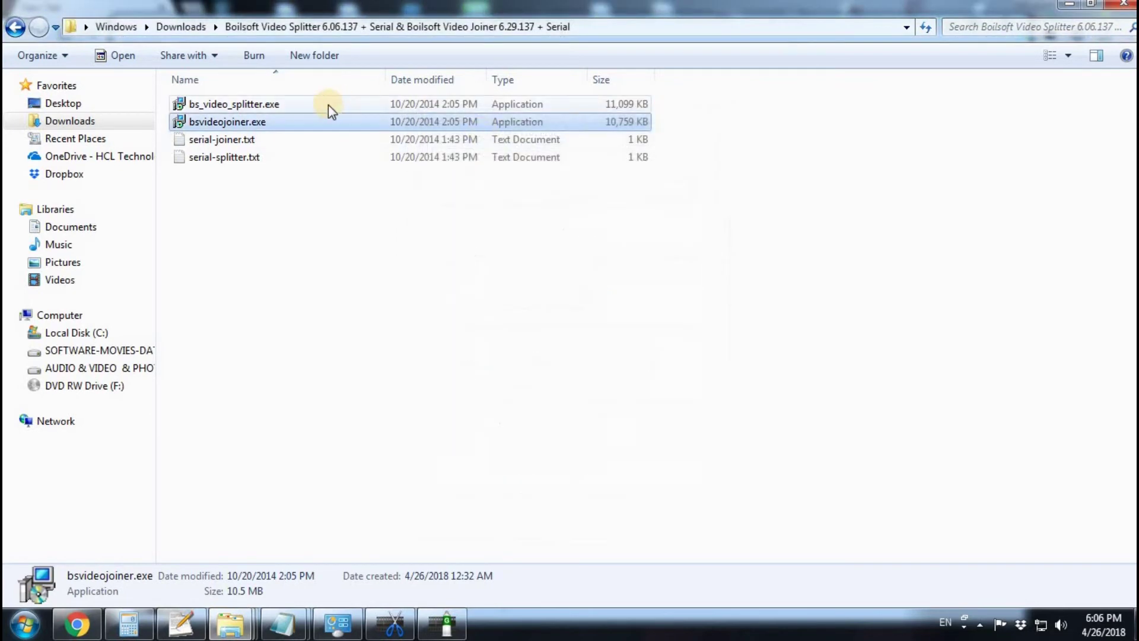
drag(255, 175, 243, 94)
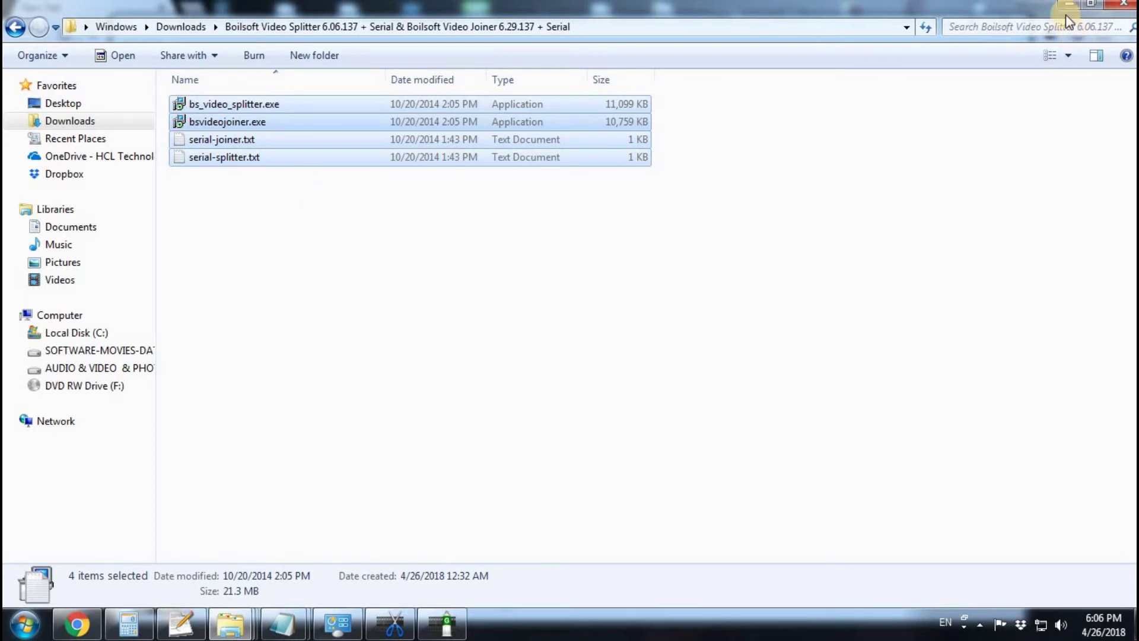
click(212, 221)
click(224, 157)
ctrl+click(225, 138)
click(240, 226)
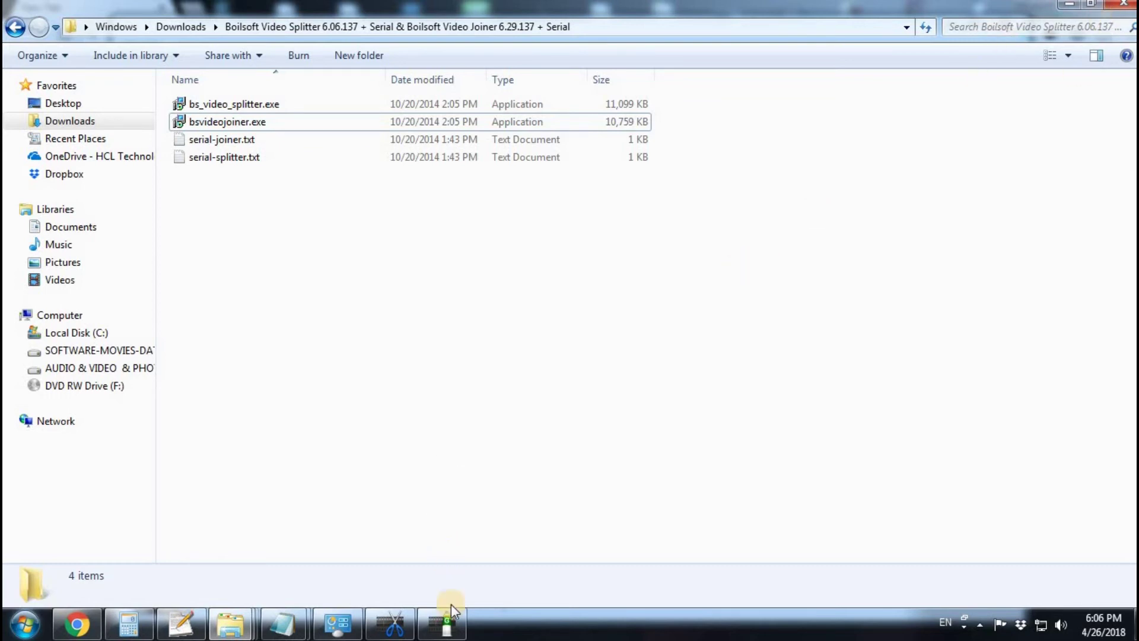
Bring the Joiner and Splitter windows forward, view the cut Wildlife clip in its output folder, and dismiss the Splitter's completion report.
click(442, 623)
click(387, 632)
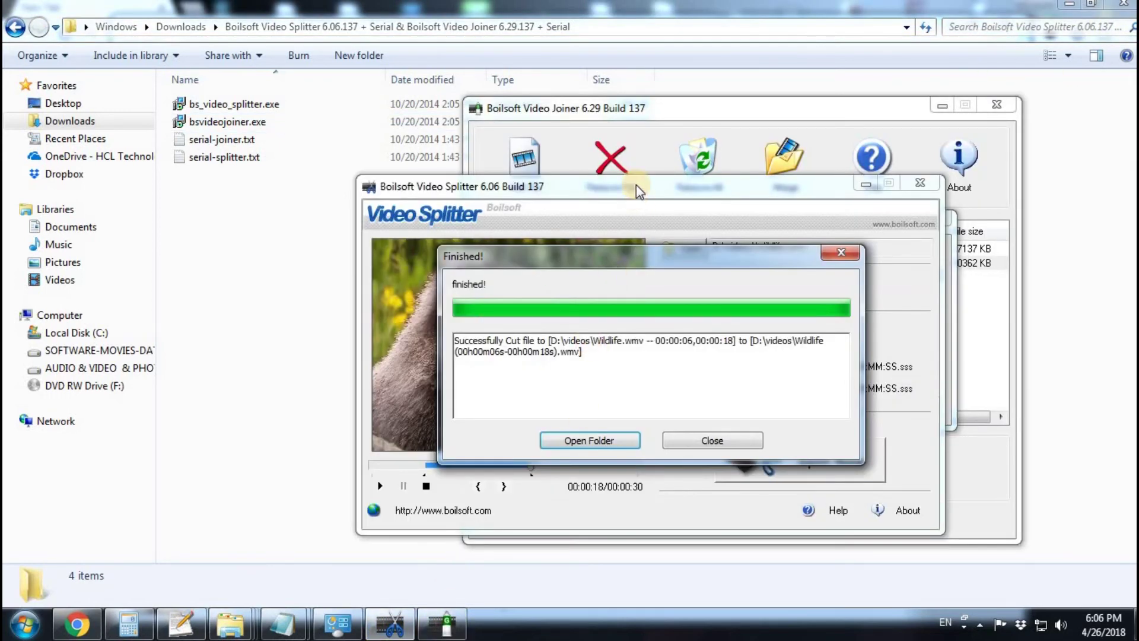
click(617, 441)
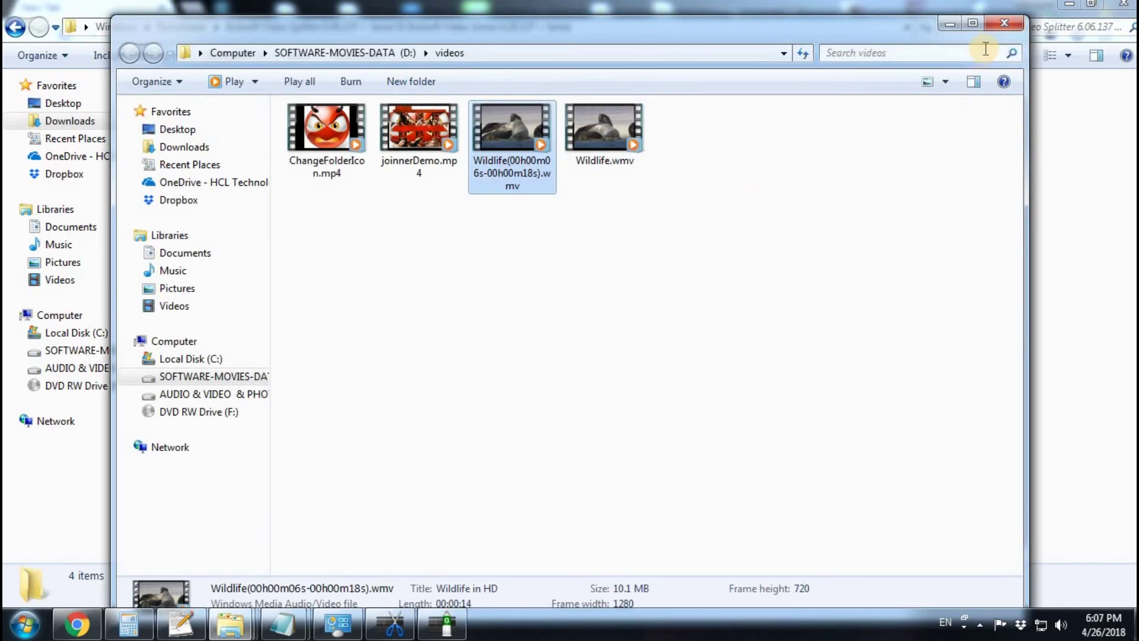
click(1004, 23)
click(695, 446)
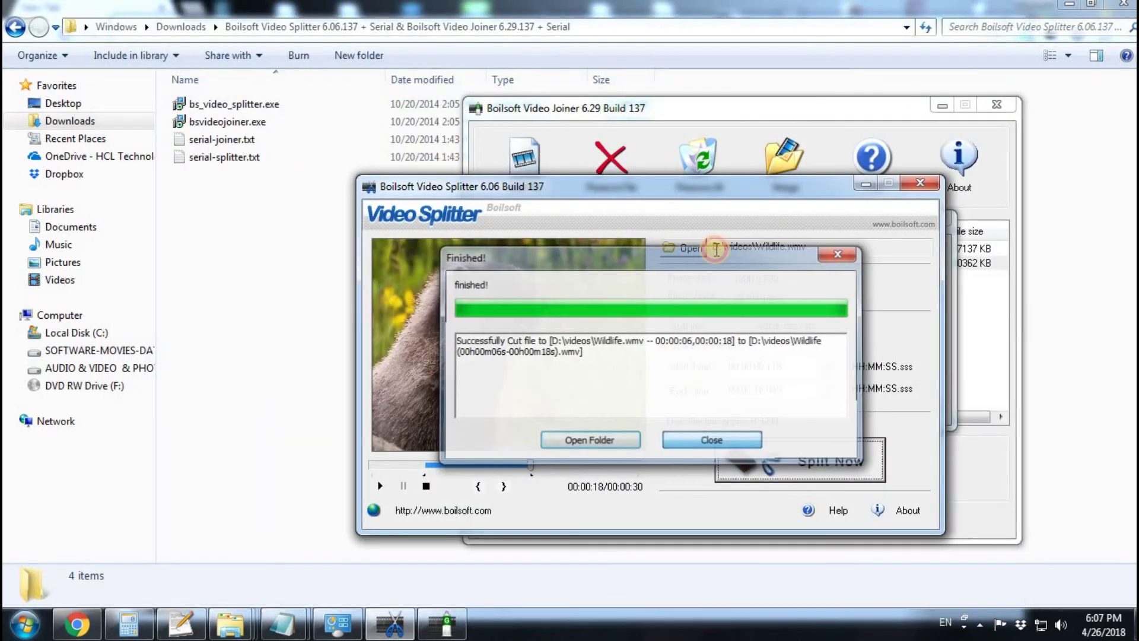
Dismiss the Joiner's completion report and arrange the Video Splitter and Video Joiner windows side by side.
drag(710, 183, 439, 159)
click(874, 400)
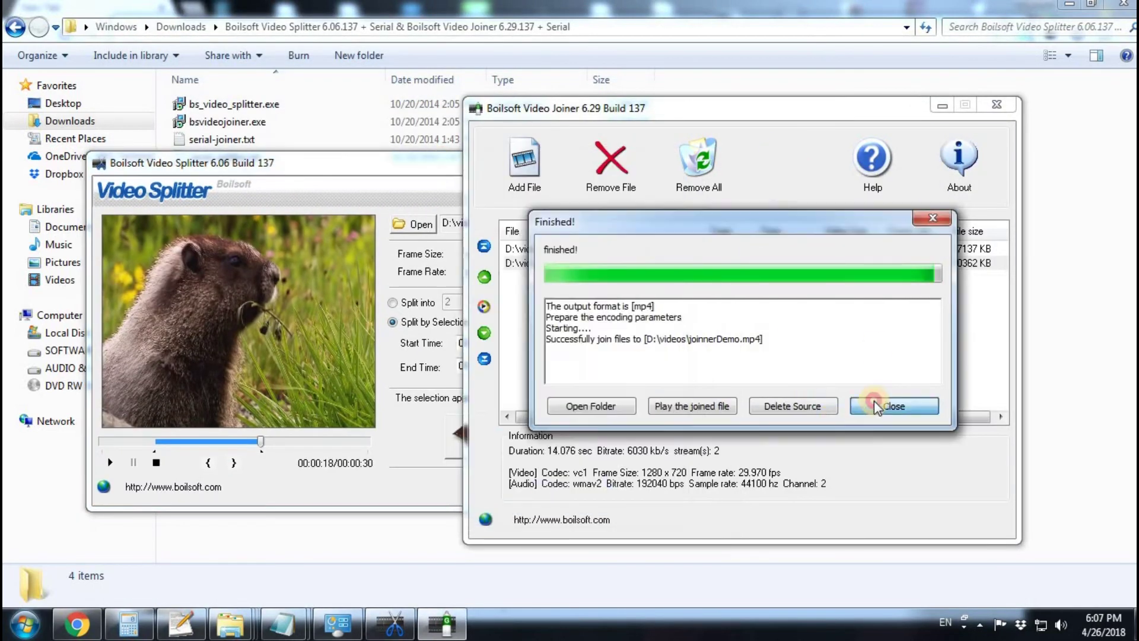
drag(793, 104, 975, 105)
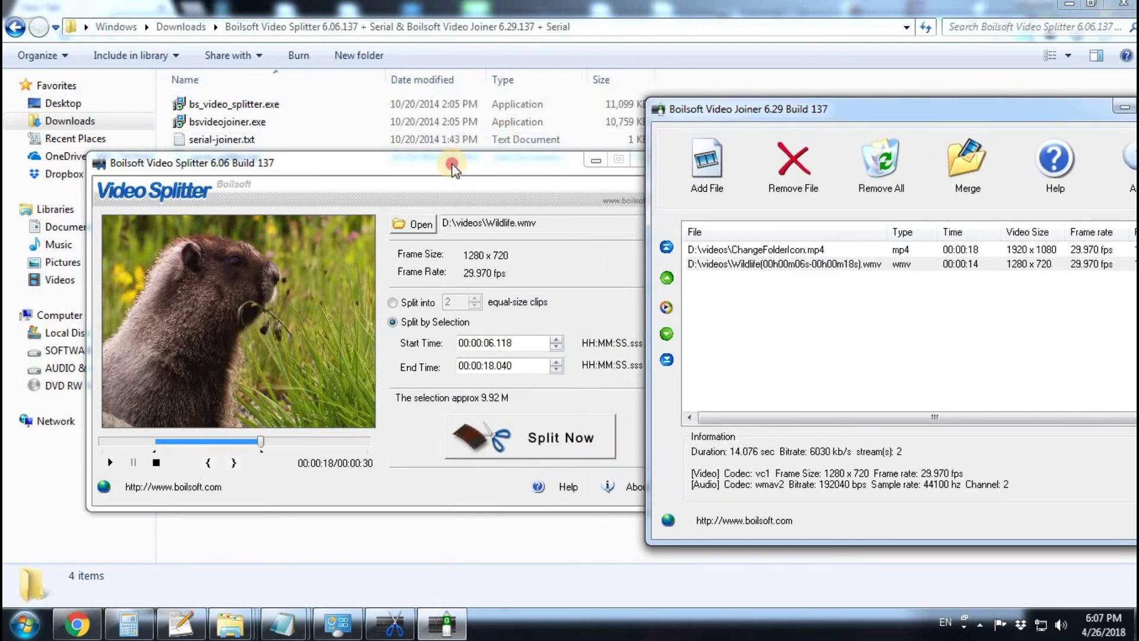
drag(453, 161, 389, 133)
click(846, 110)
drag(845, 109, 766, 84)
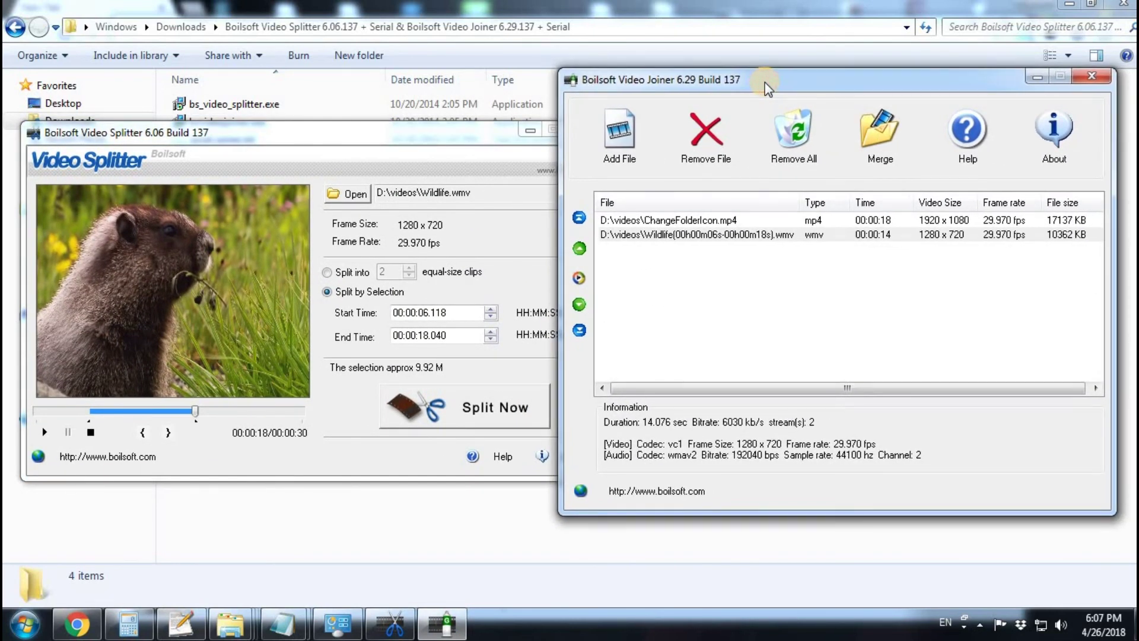